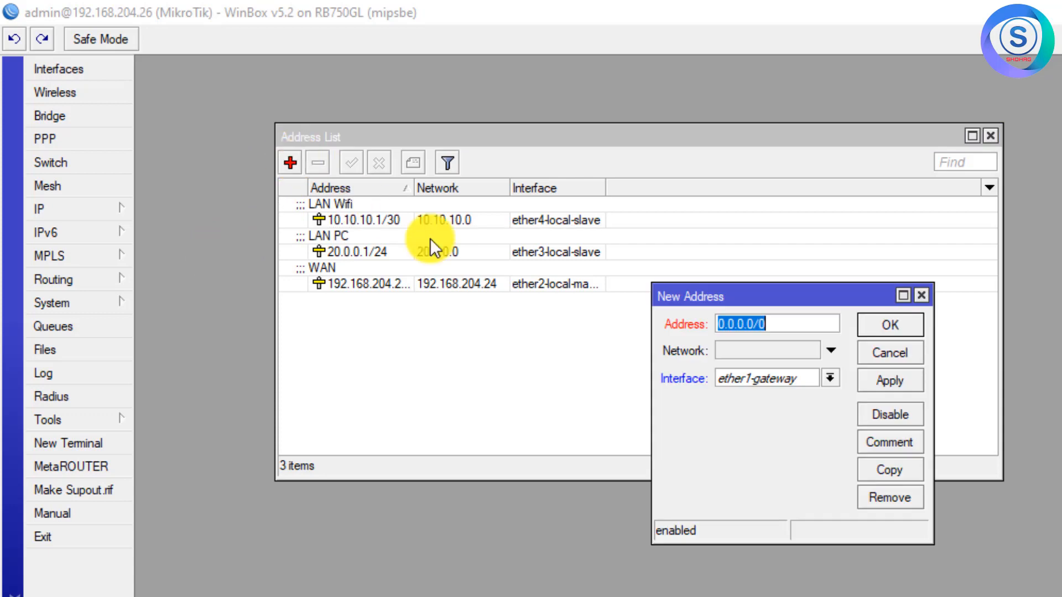
Step: Enter 10.0.0.0/24 as the address of the new IP address entry
text(10.-0.0.0)
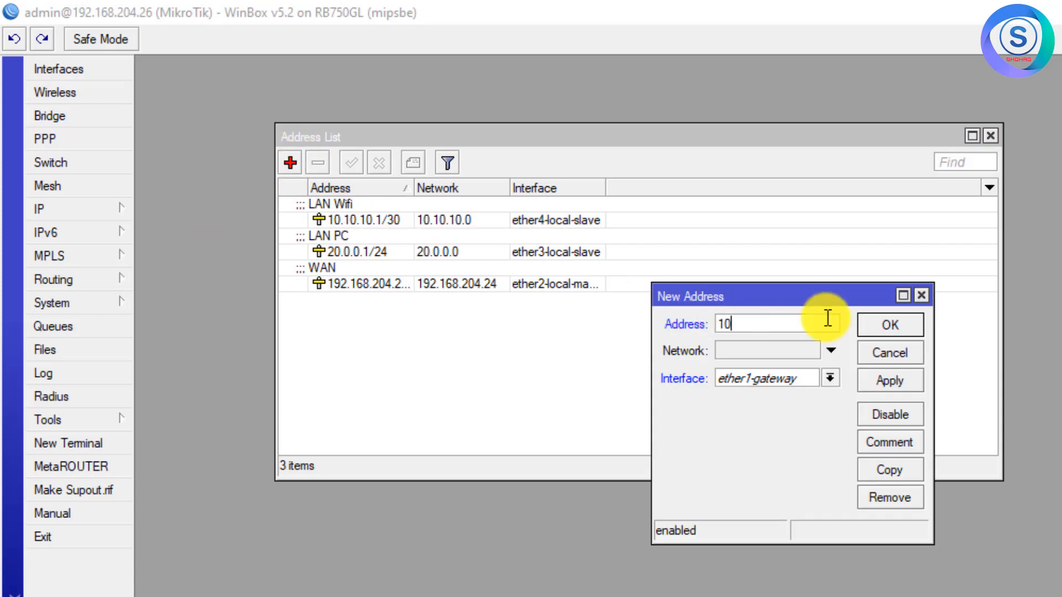
key(BackSpace)
key(BackSpace)
key(BackSpace)
key(BackSpace)
key(BackSpace)
key(BackSpace)
text(0.0.0)
text(/25)
key(BackSpace)
text(4)
click(891, 381)
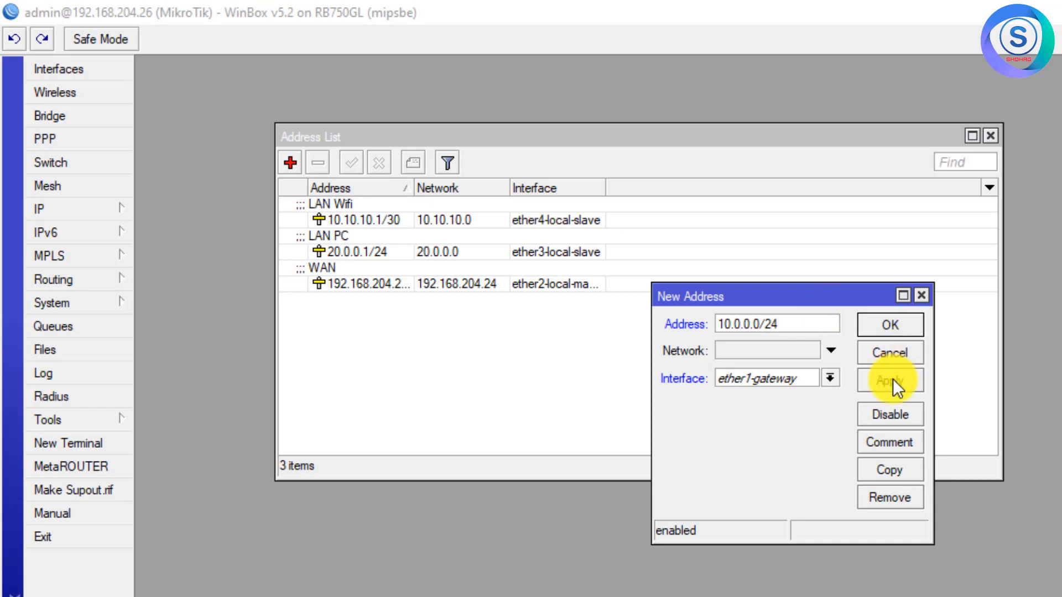
Step: Assign the new address entry to the ether3-local-slave interface and save it
click(831, 378)
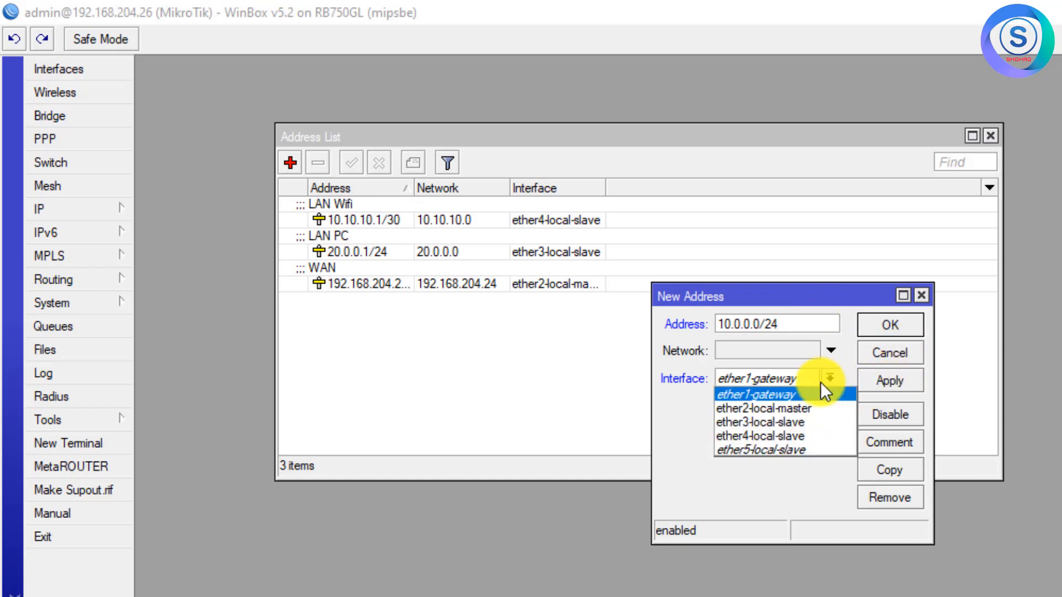
click(791, 422)
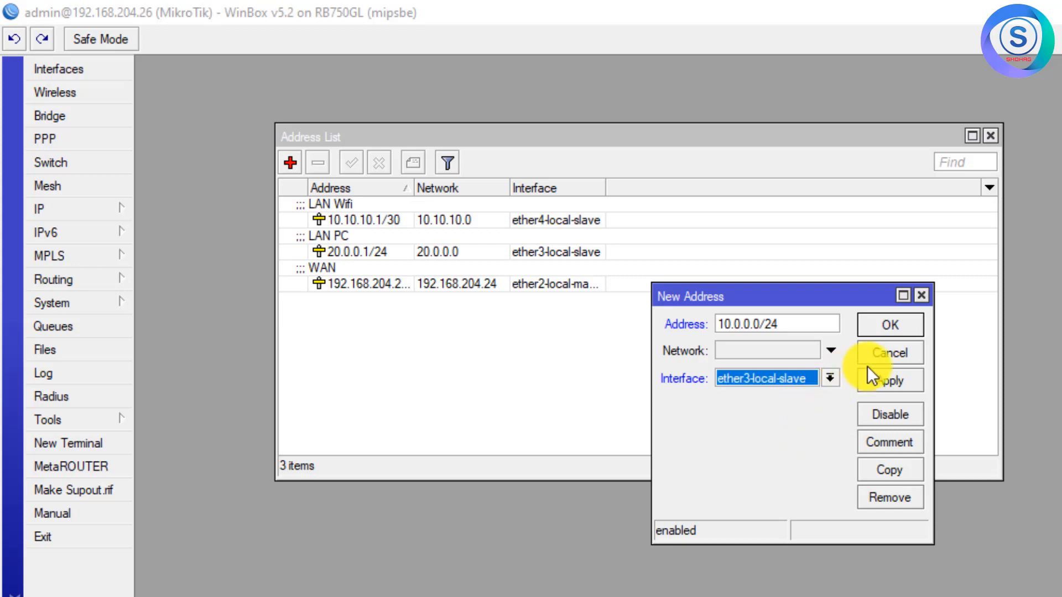
click(880, 383)
click(887, 330)
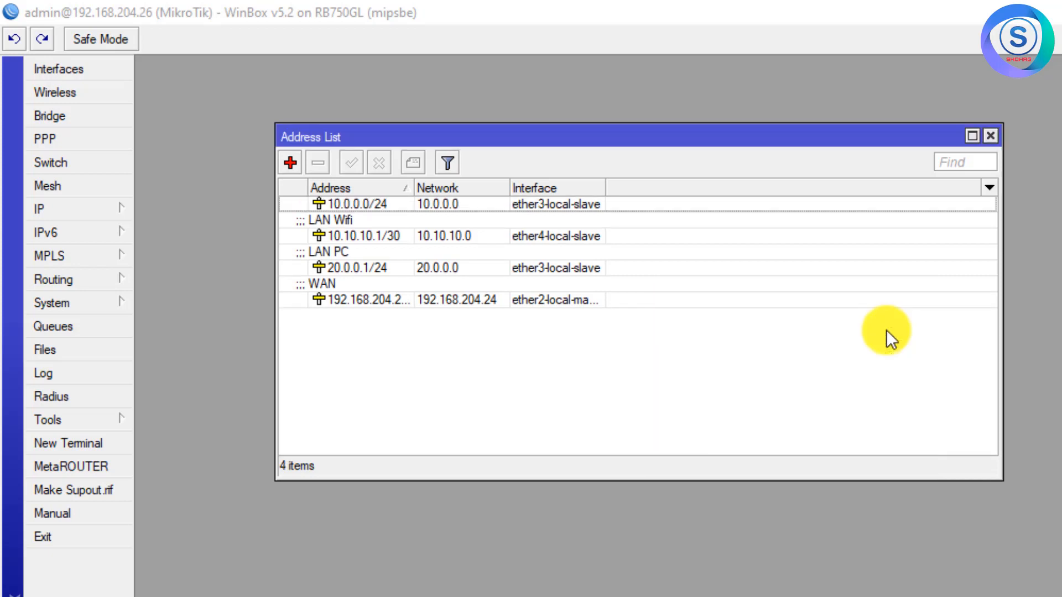
Step: Add the IP address 10.0.1.0/24 on the ether3-local-slave interface
click(292, 163)
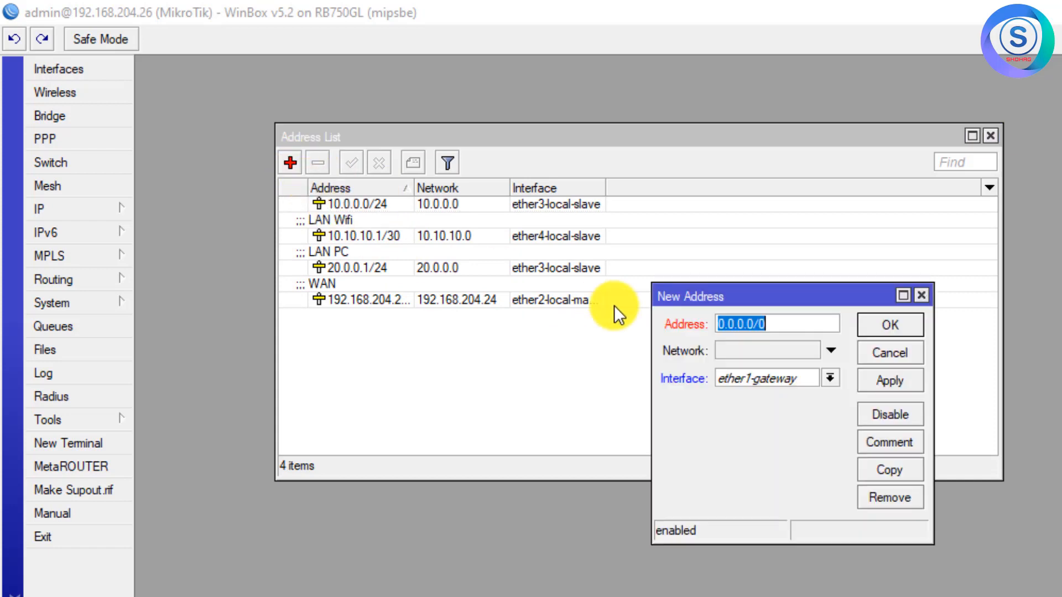
text(10)
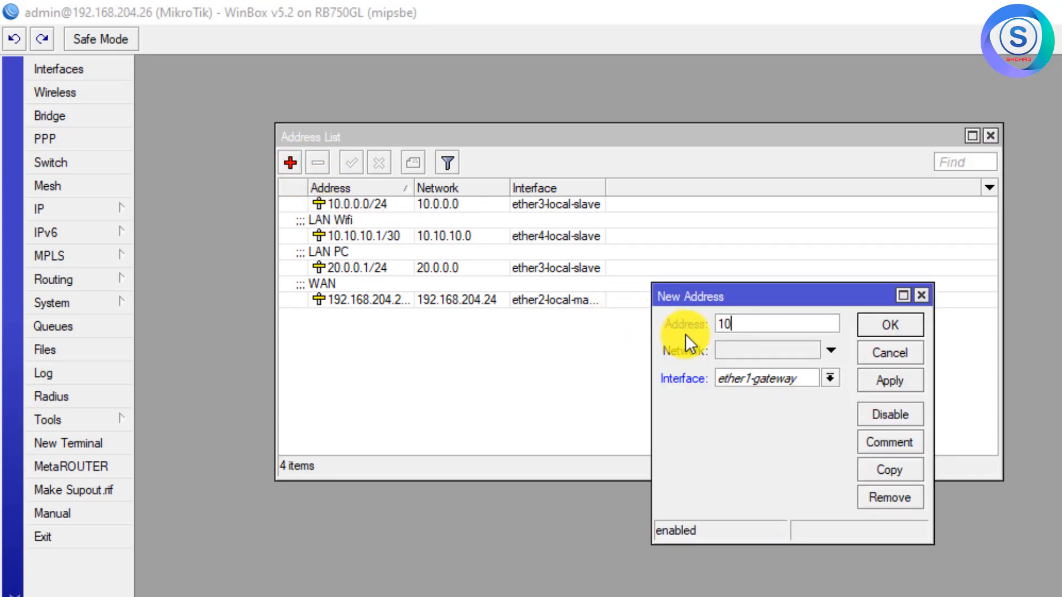
text(.0.1.0/24)
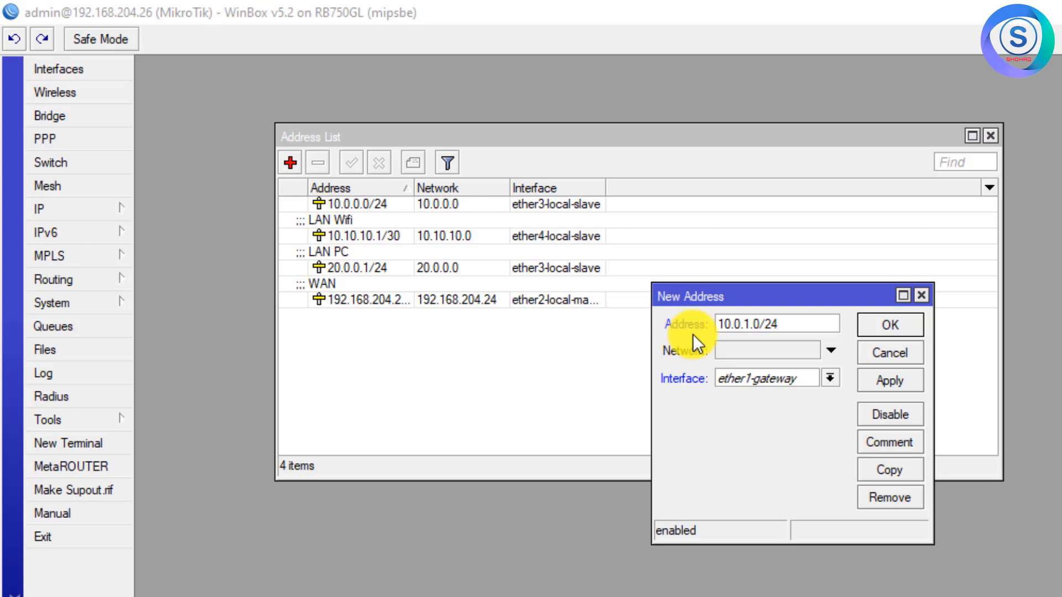
click(830, 379)
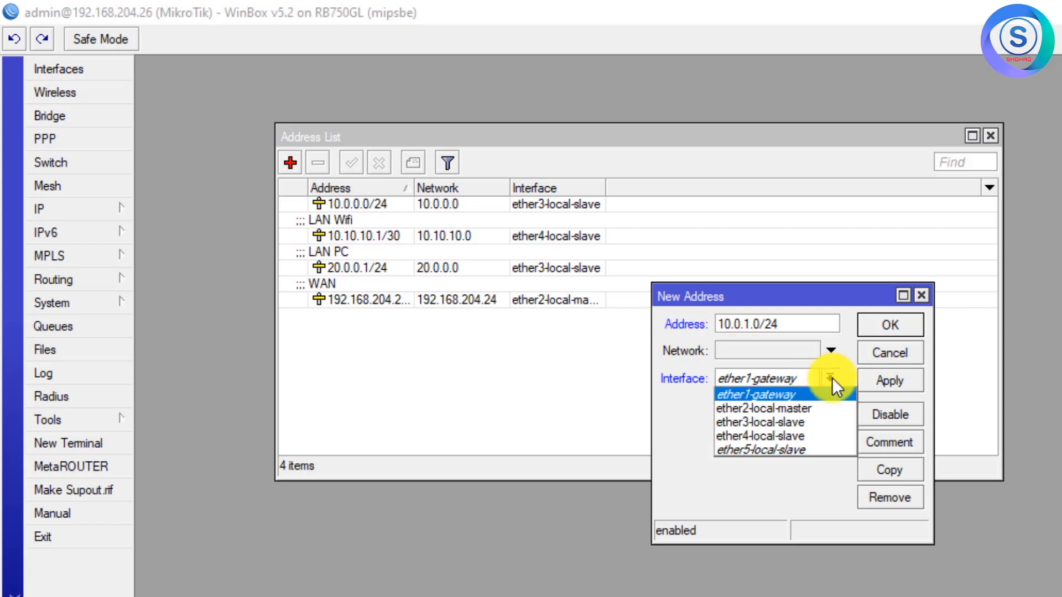
click(825, 419)
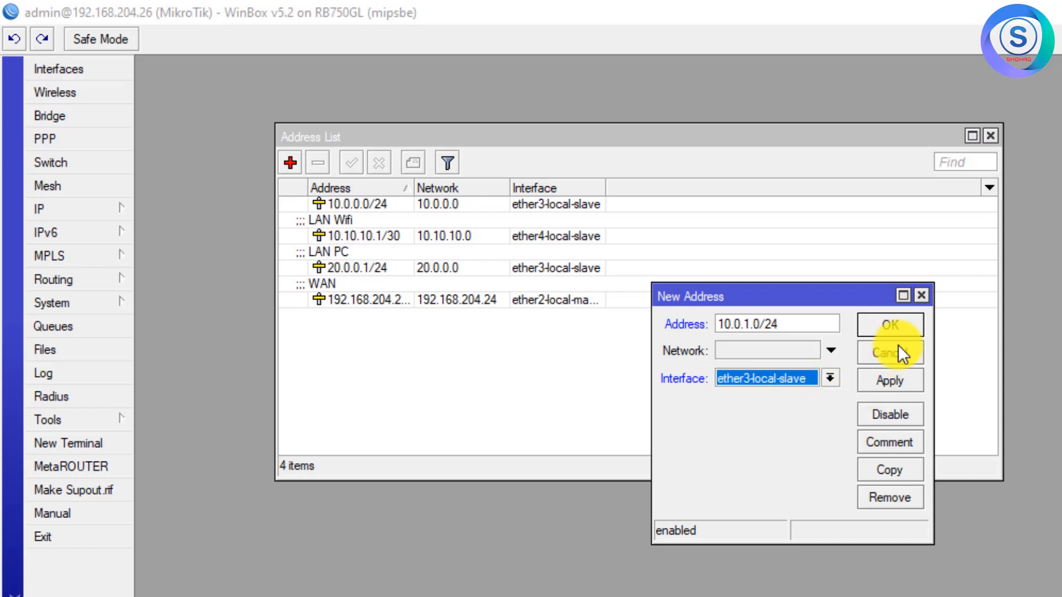
click(895, 327)
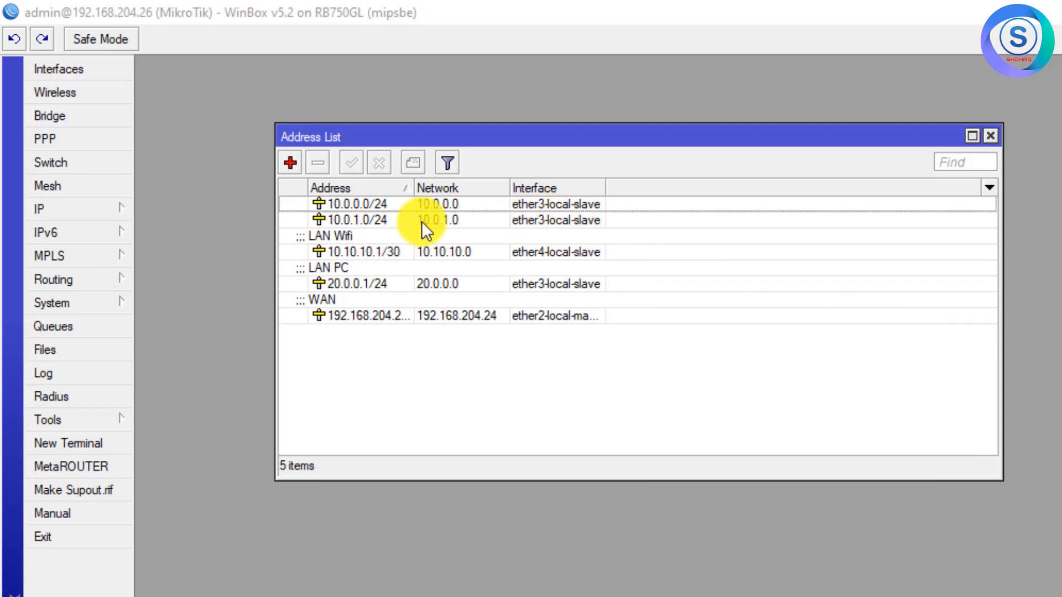
Step: Add the IP address 10.0.3.0/24 on the ether3-local-slave interface and close the address list
click(294, 162)
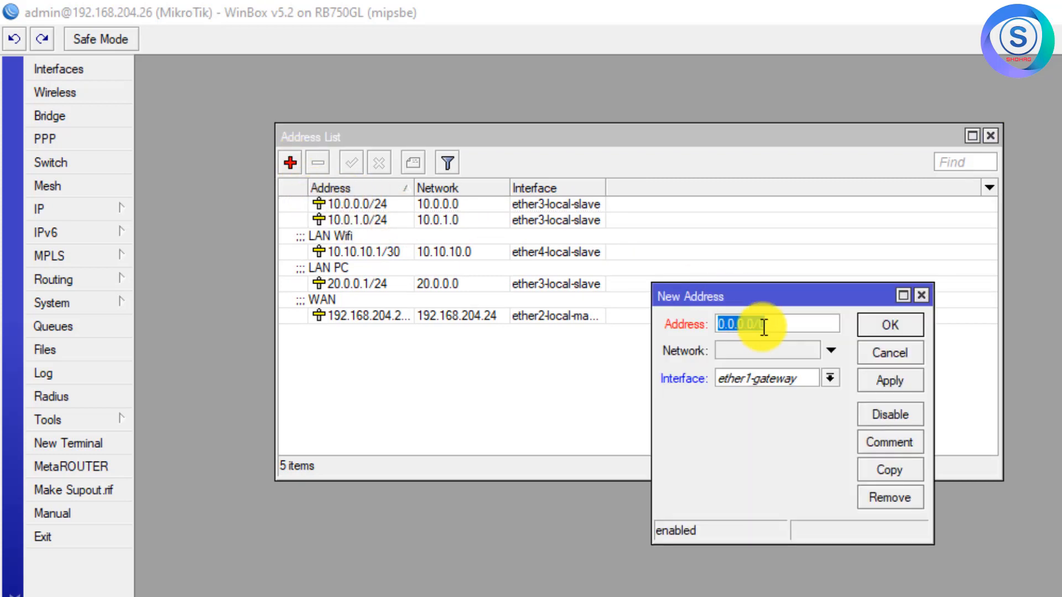
text(1)
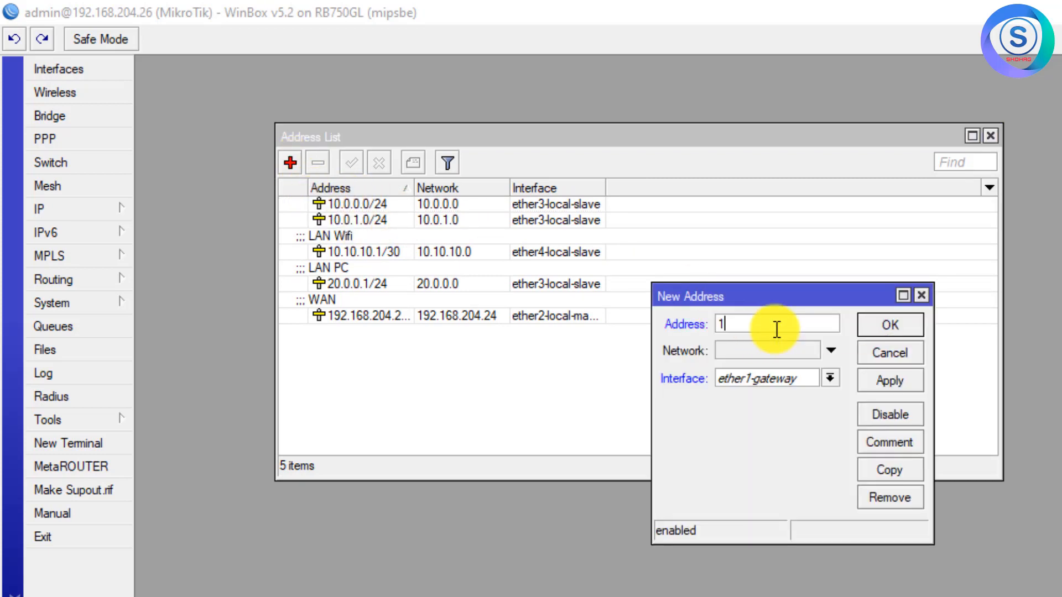
text(0.0.3.)
text(0/14)
key(BackSpace)
key(BackSpace)
text(24)
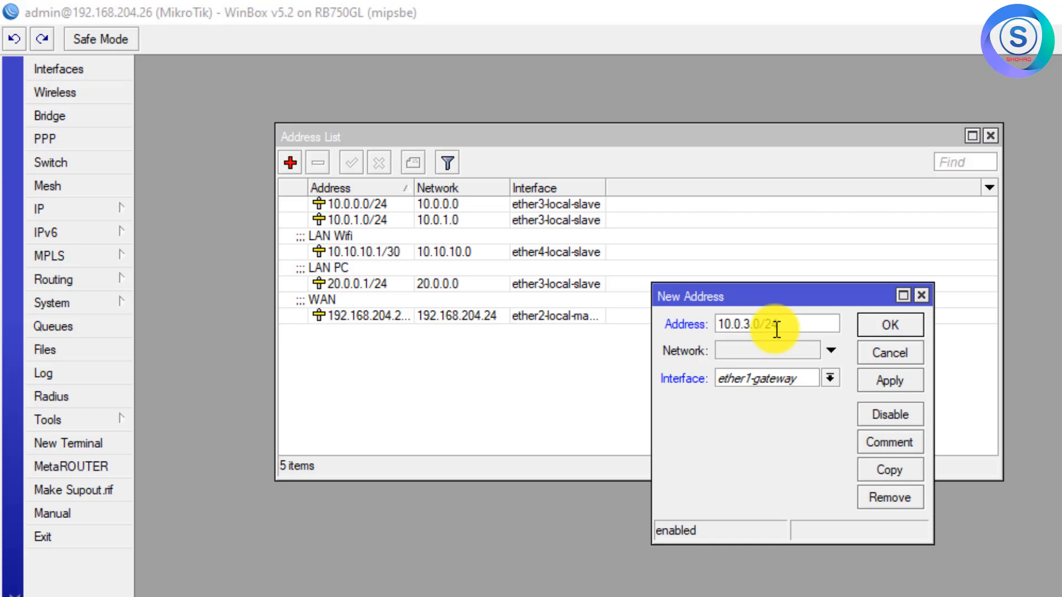
click(830, 378)
click(808, 419)
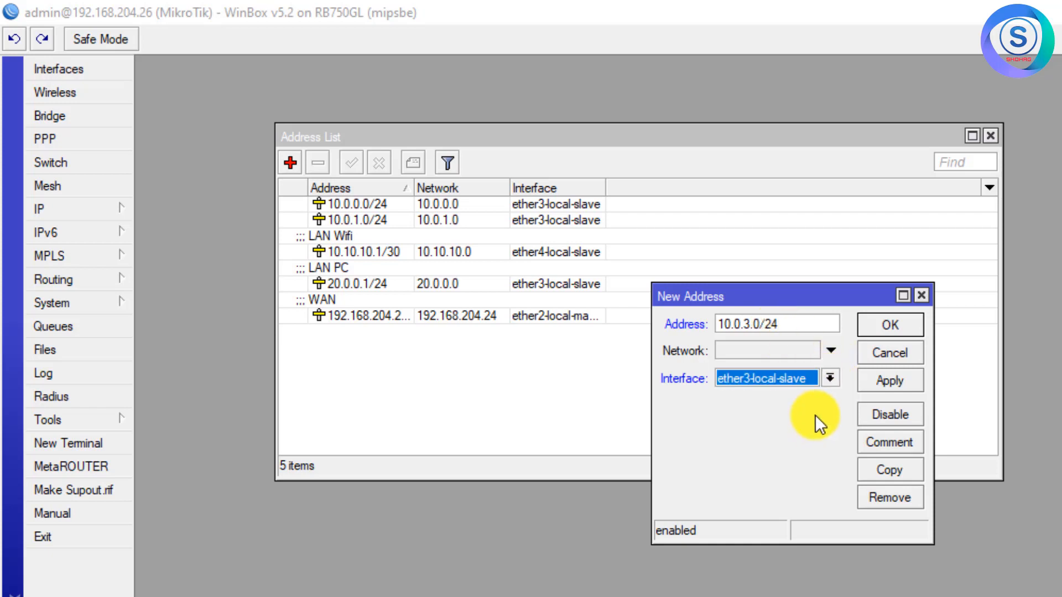
click(899, 374)
click(905, 327)
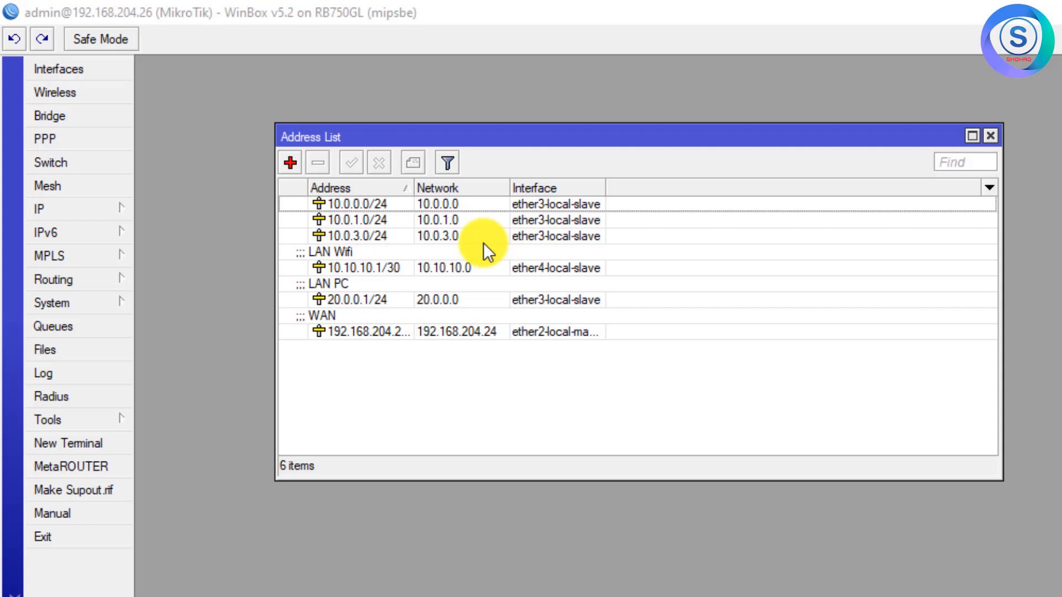
click(990, 139)
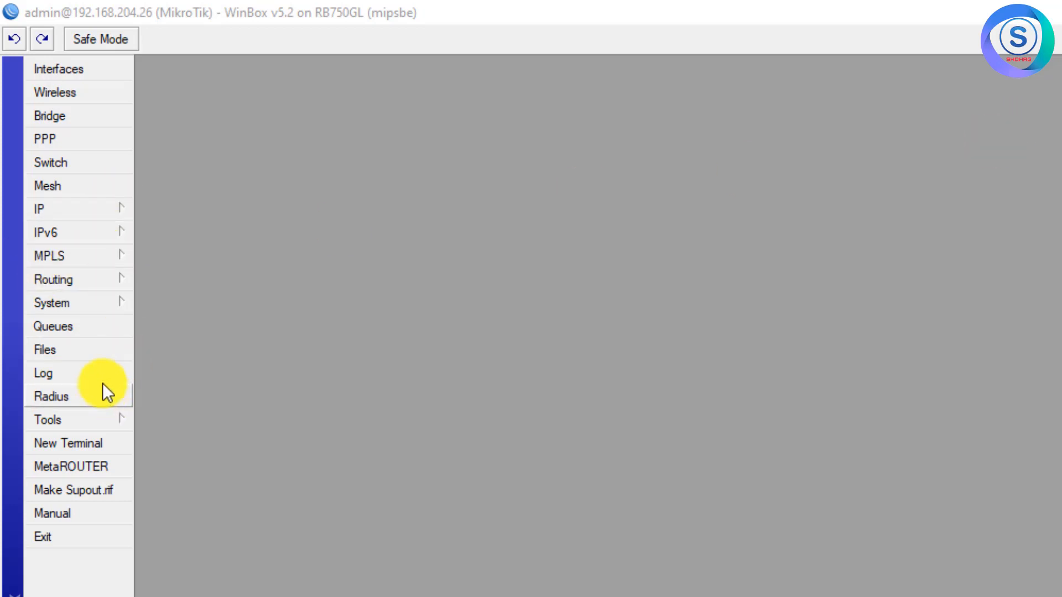
Step: Add a queue type named 2M_Upload of kind pcq, classified by Src. Address instead of Dst. Address
click(91, 327)
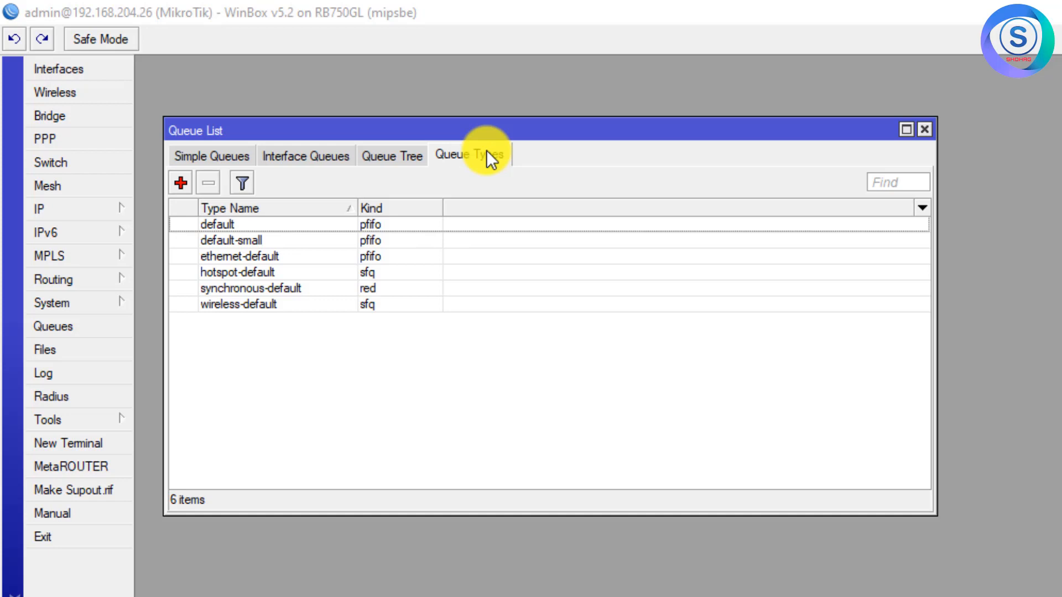
click(181, 182)
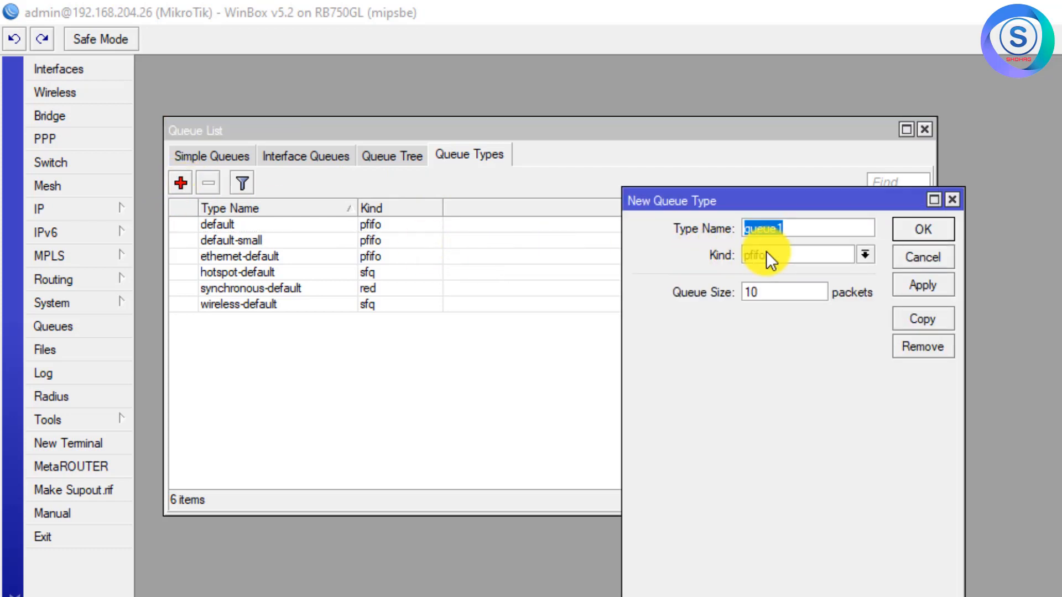
text(2M_)
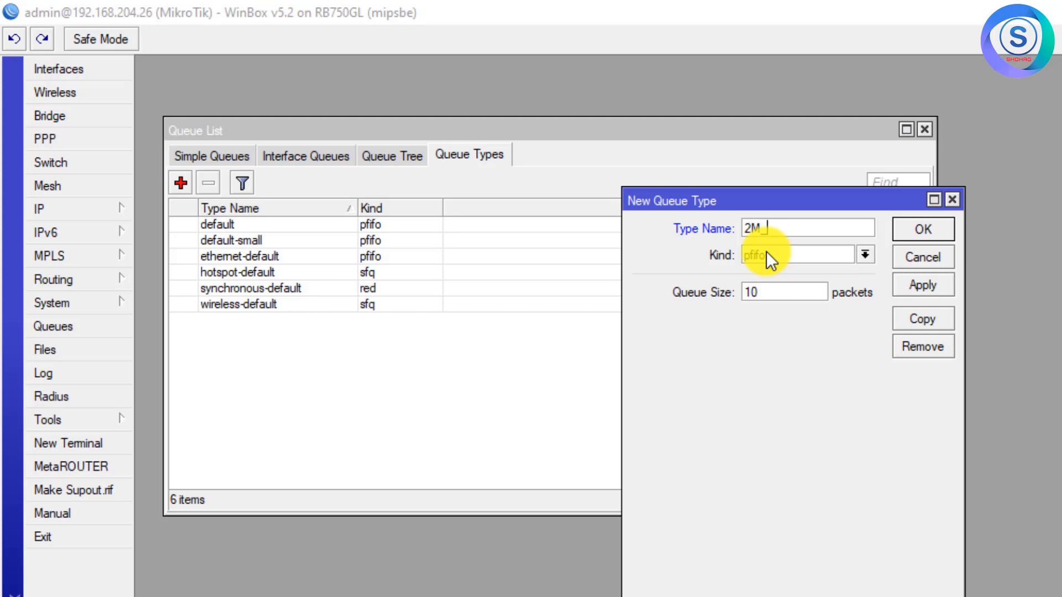
text(Upload)
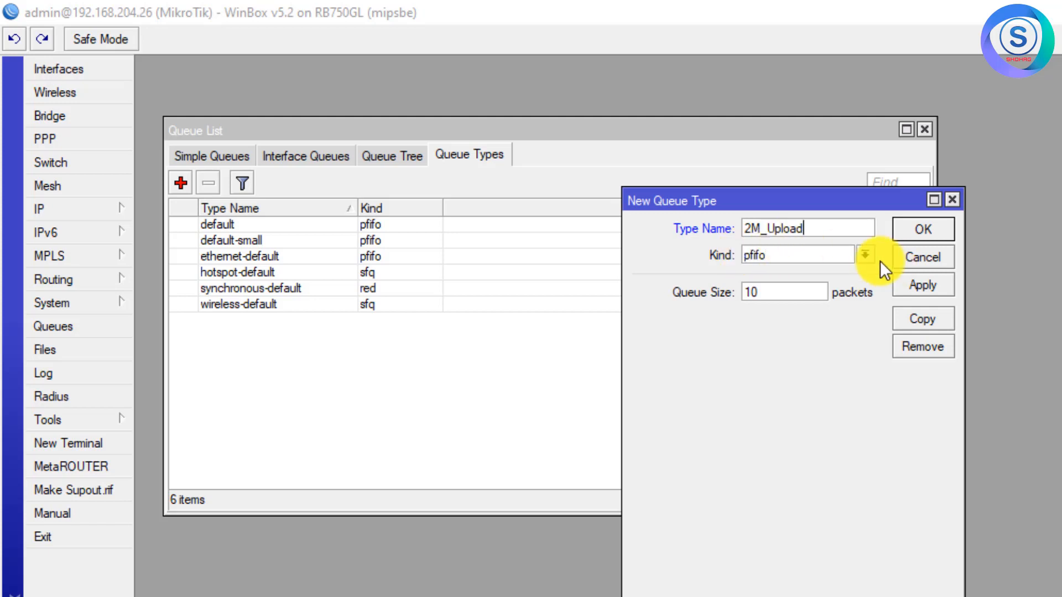
click(865, 254)
click(810, 285)
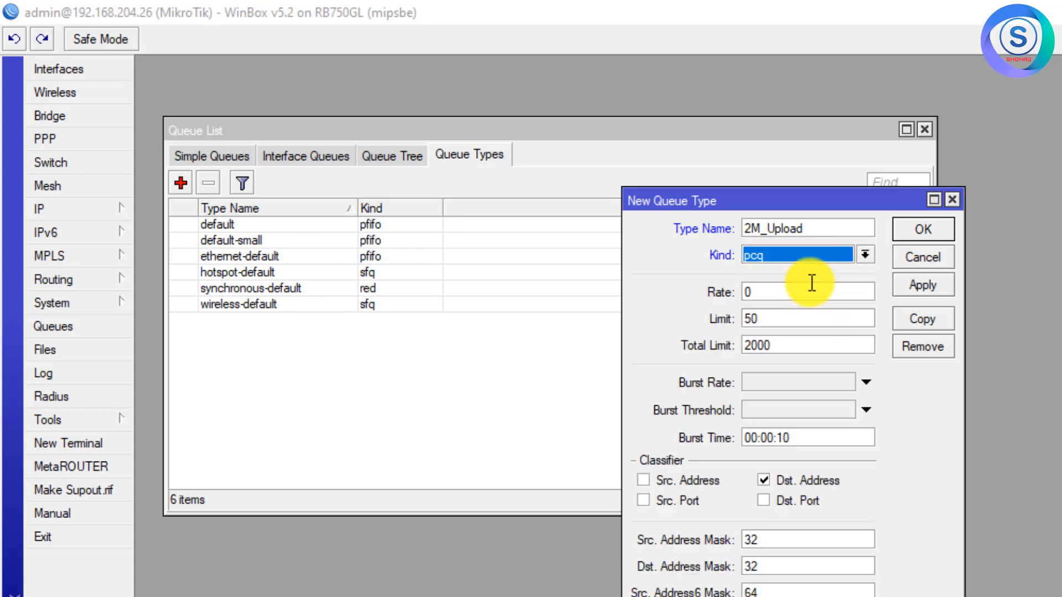
click(767, 481)
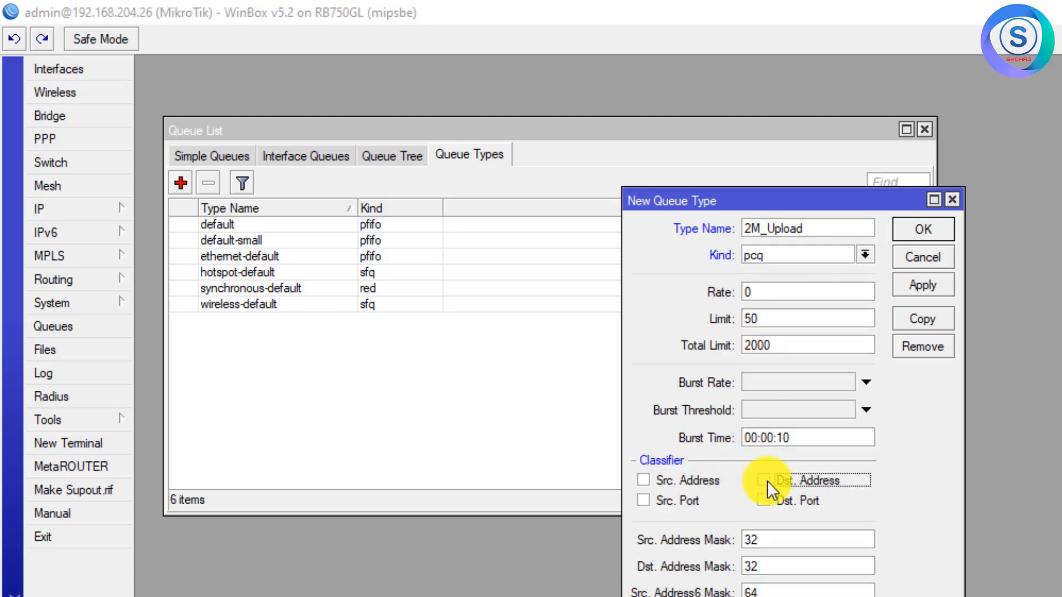
click(644, 479)
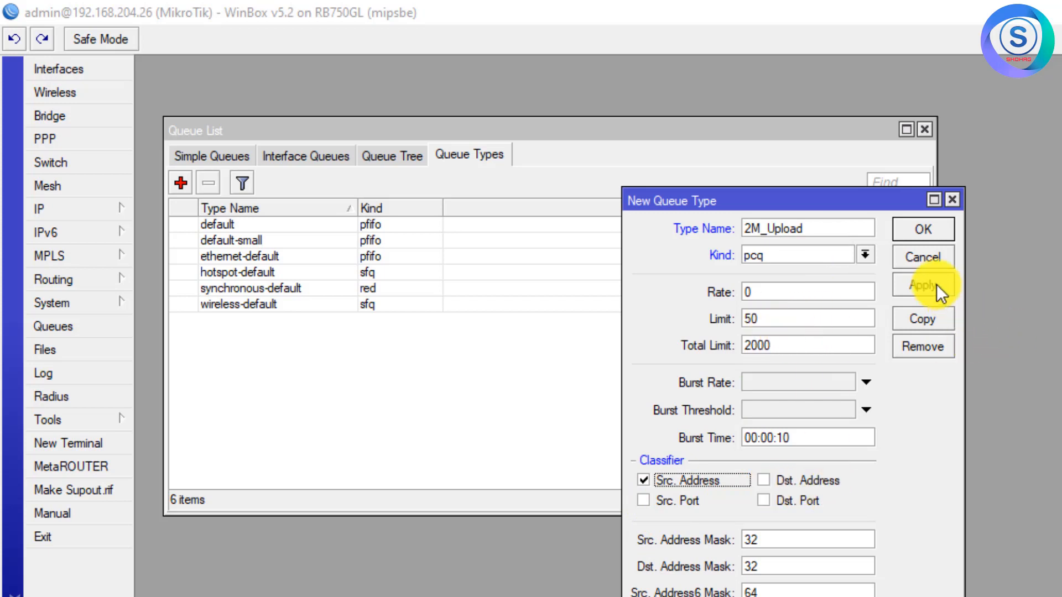
click(925, 231)
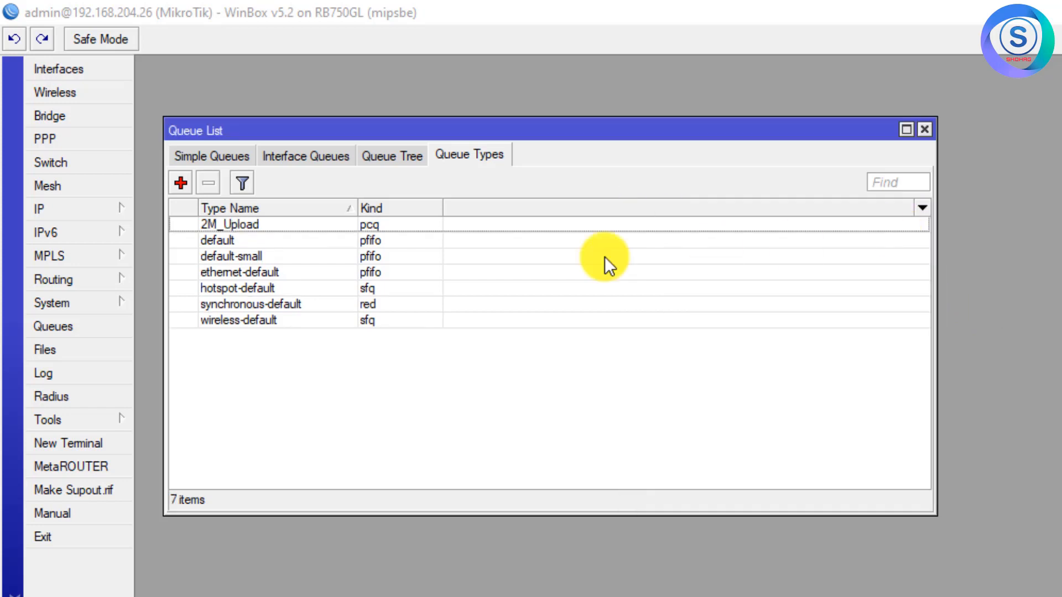
Step: Add a queue type named 2M_Download of kind pcq with the Dst. Address classifier, and check the settings of 2M_Upload
click(180, 183)
text(2)
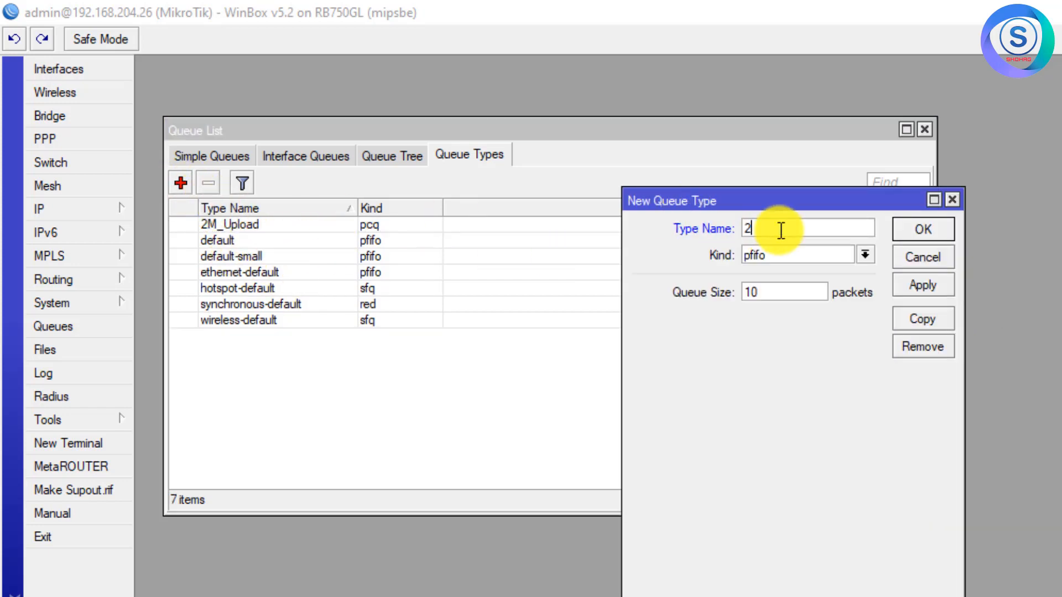
text(M_Download)
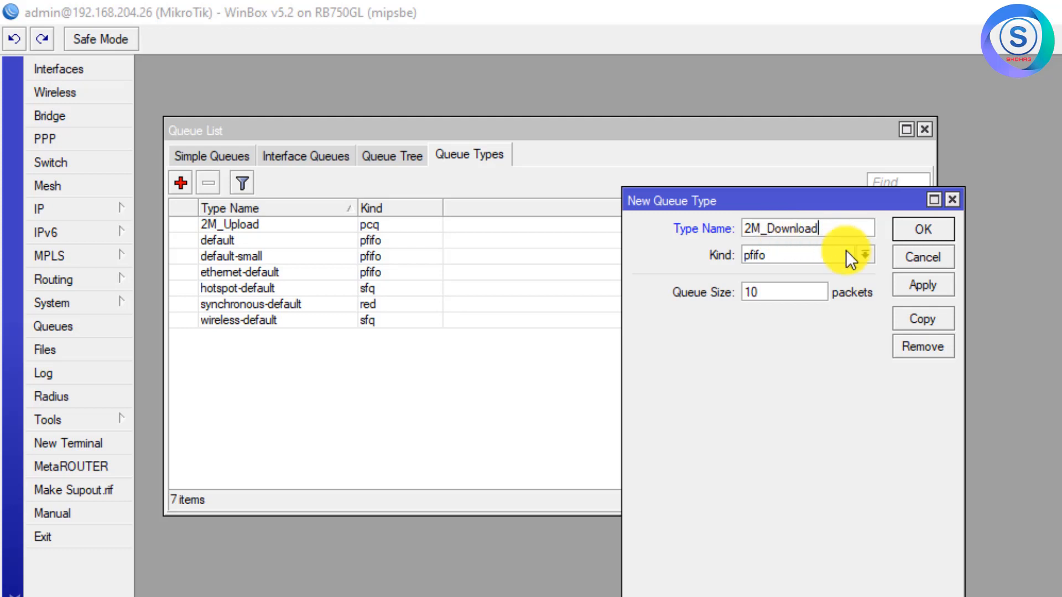
click(865, 254)
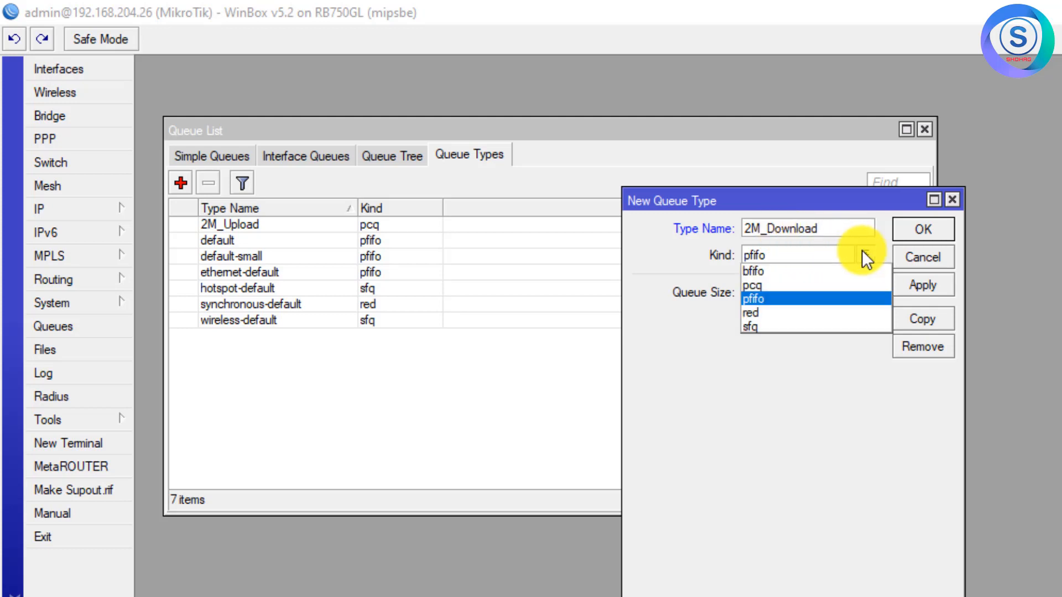
click(797, 286)
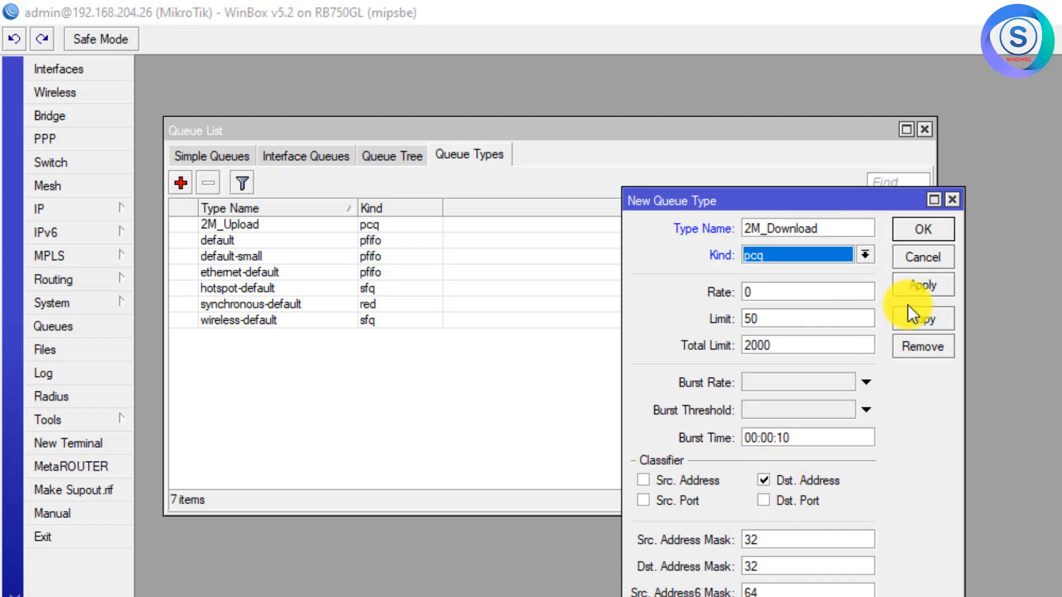
click(917, 237)
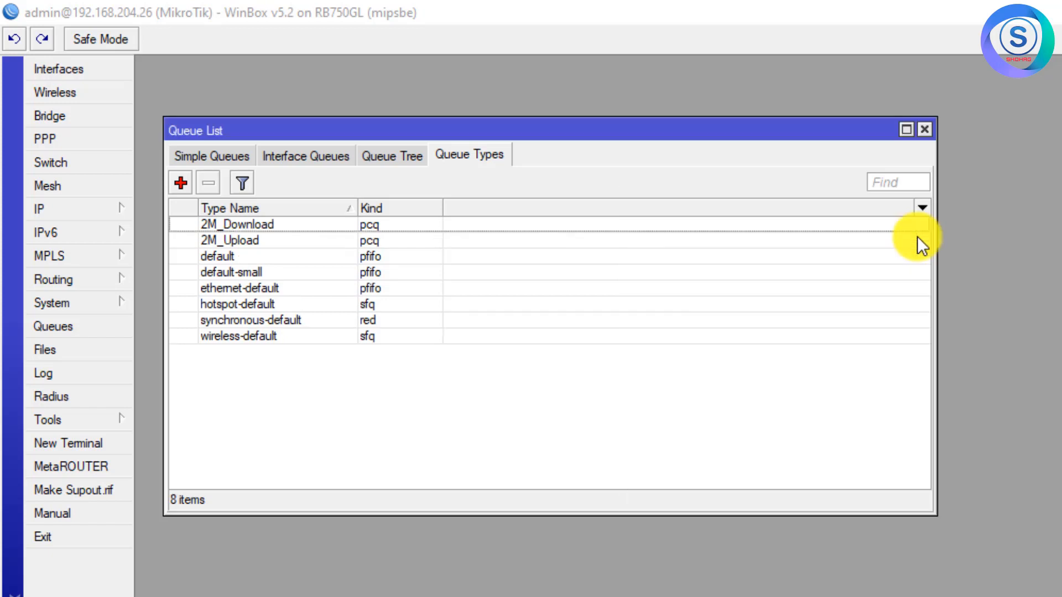
double_click(327, 240)
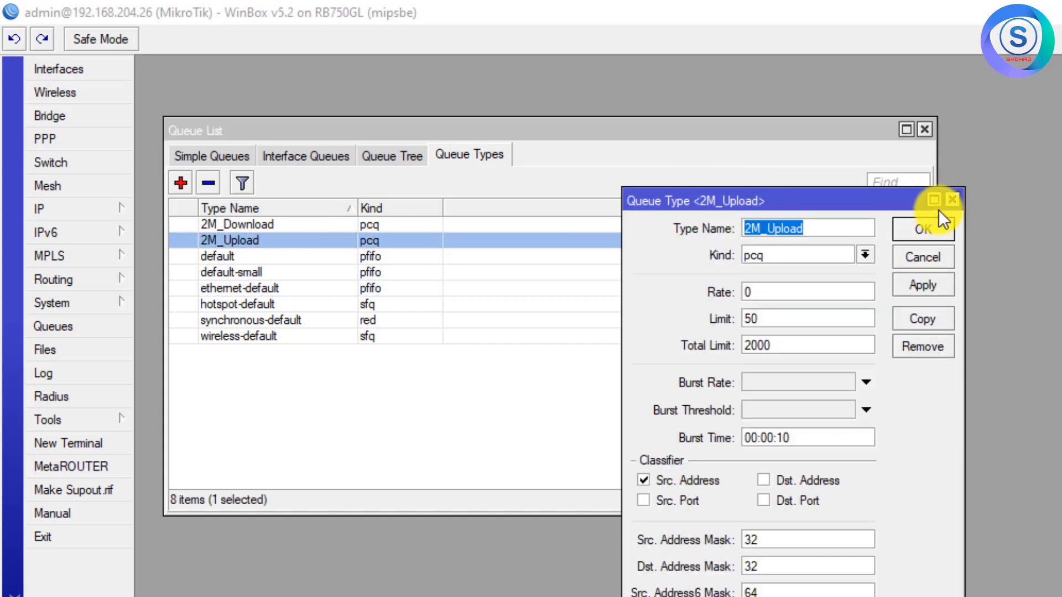
click(952, 199)
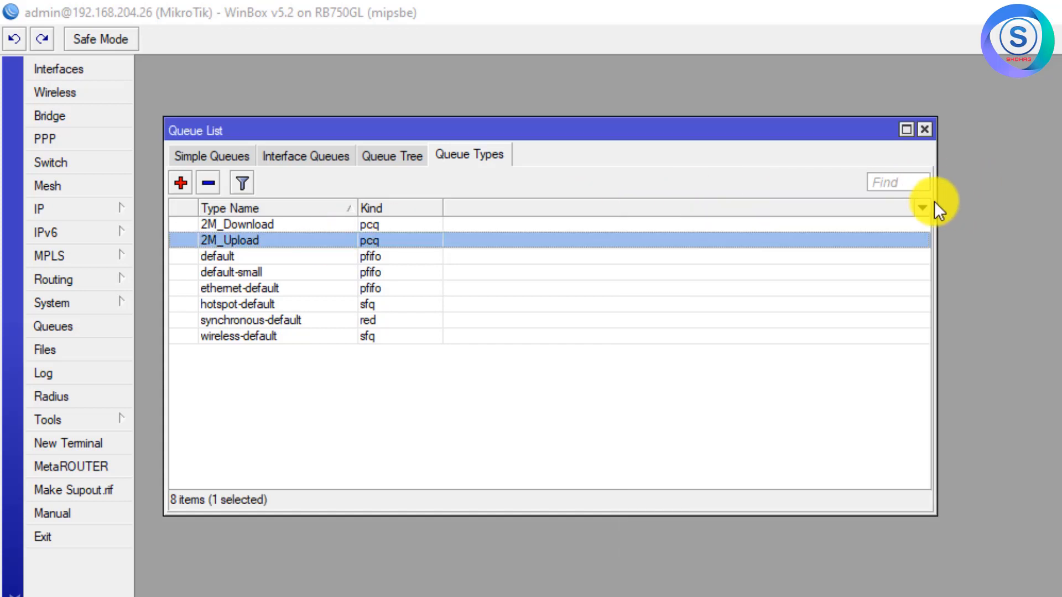
Step: Add a queue type named %M_Upload of kind pcq, classified by Src. Address instead of Dst. Address
click(183, 185)
text(%M_Upload)
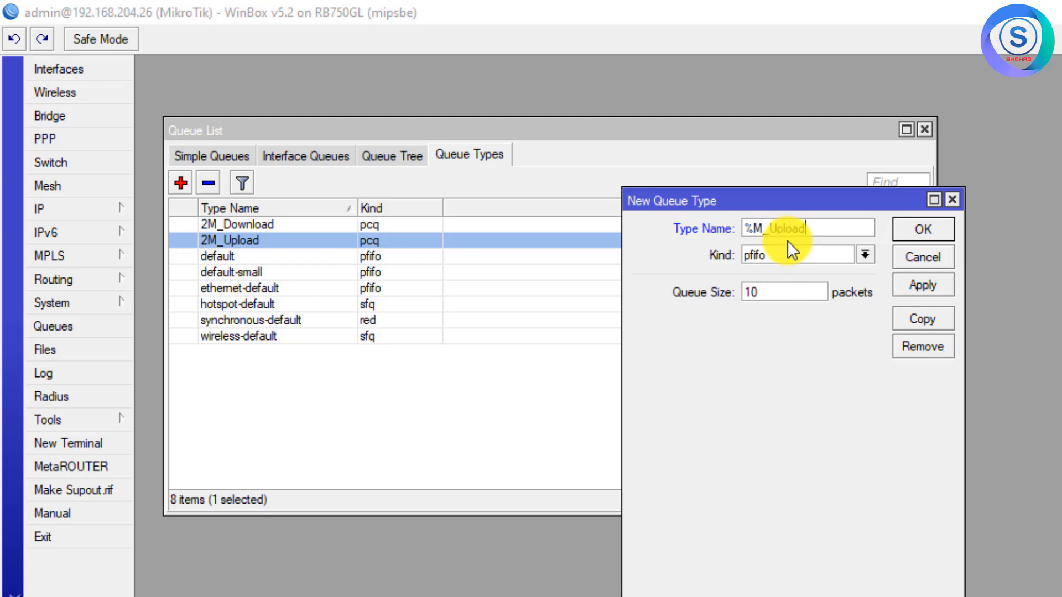
click(865, 255)
click(827, 277)
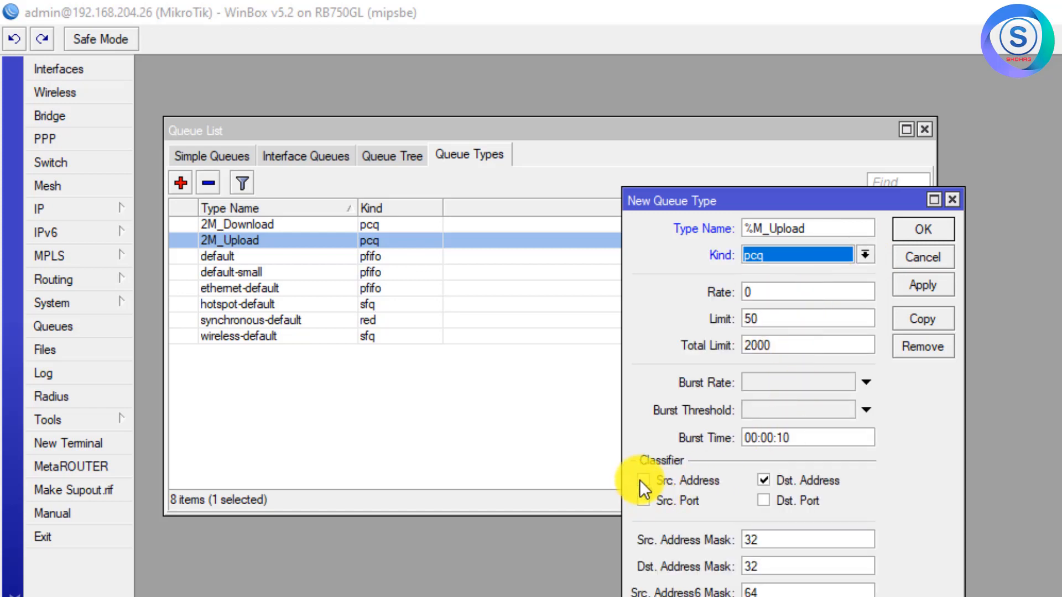
click(644, 481)
click(768, 480)
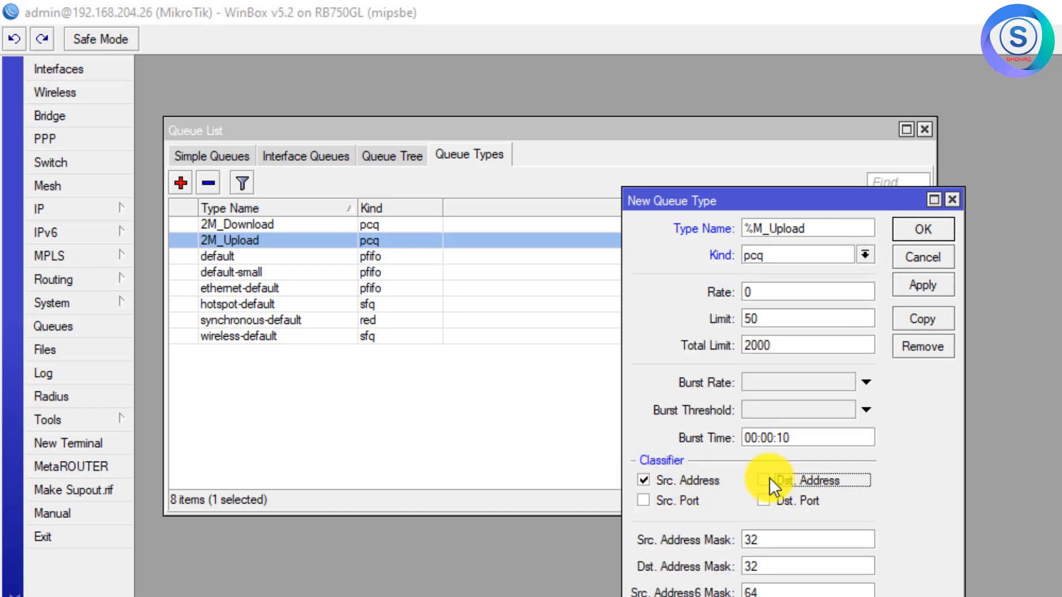
click(925, 234)
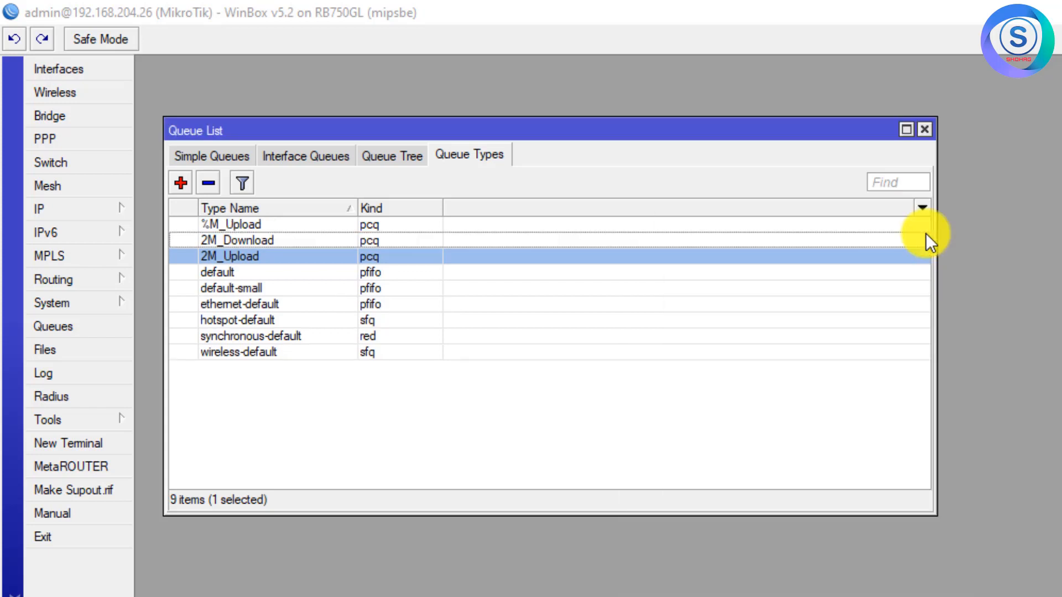
Step: Rename the %M_Upload queue type to 5M_Upload
double_click(213, 227)
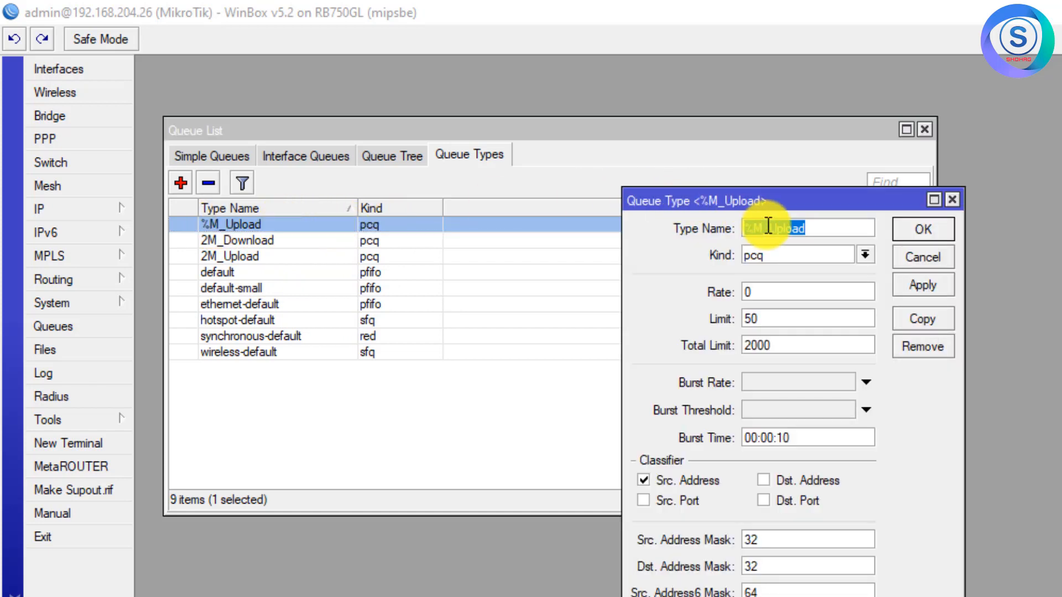
click(751, 226)
key(BackSpace)
text(5)
click(913, 230)
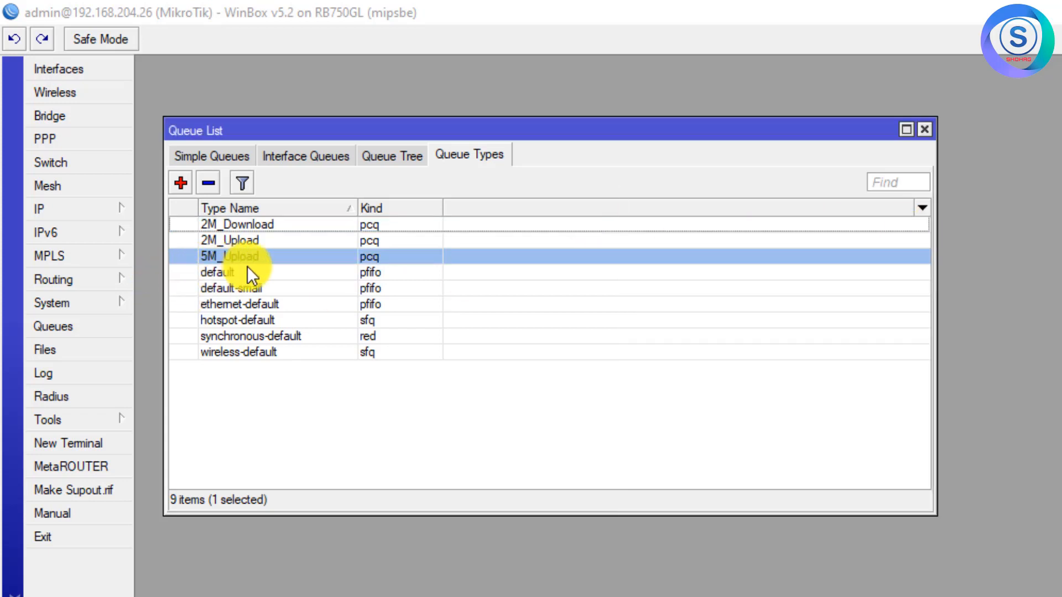
Step: Add a queue type named 5M_Download of kind pcq, keeping the Dst. Address classifier
click(181, 181)
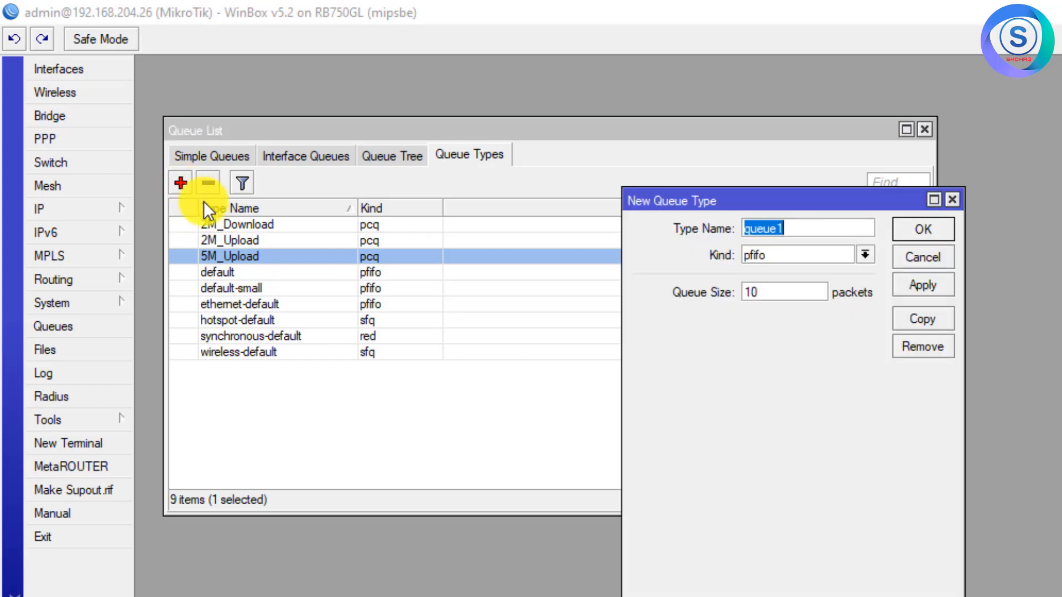
text(5M_)
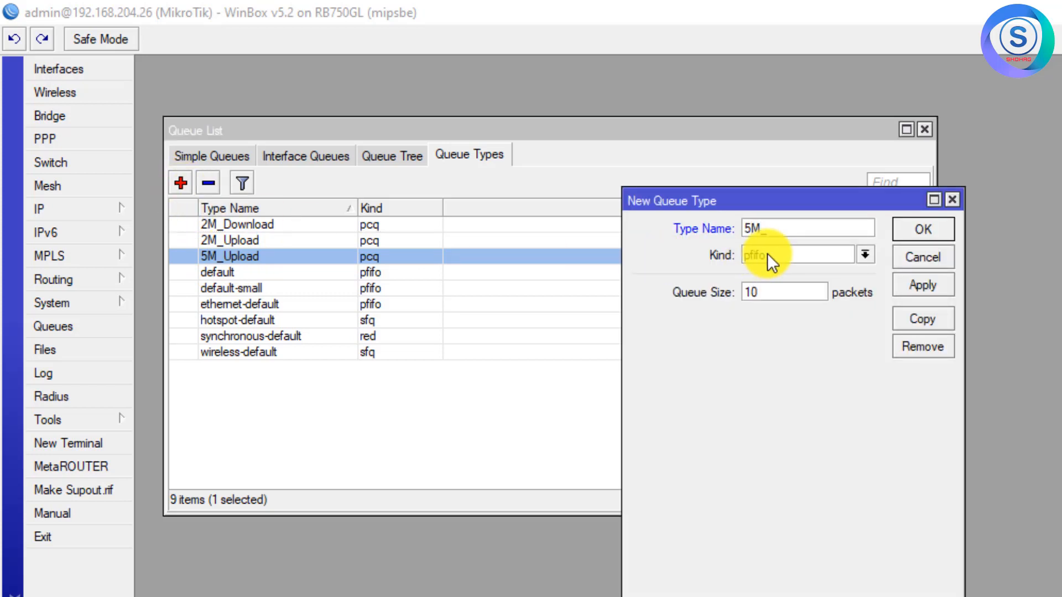
text(Download)
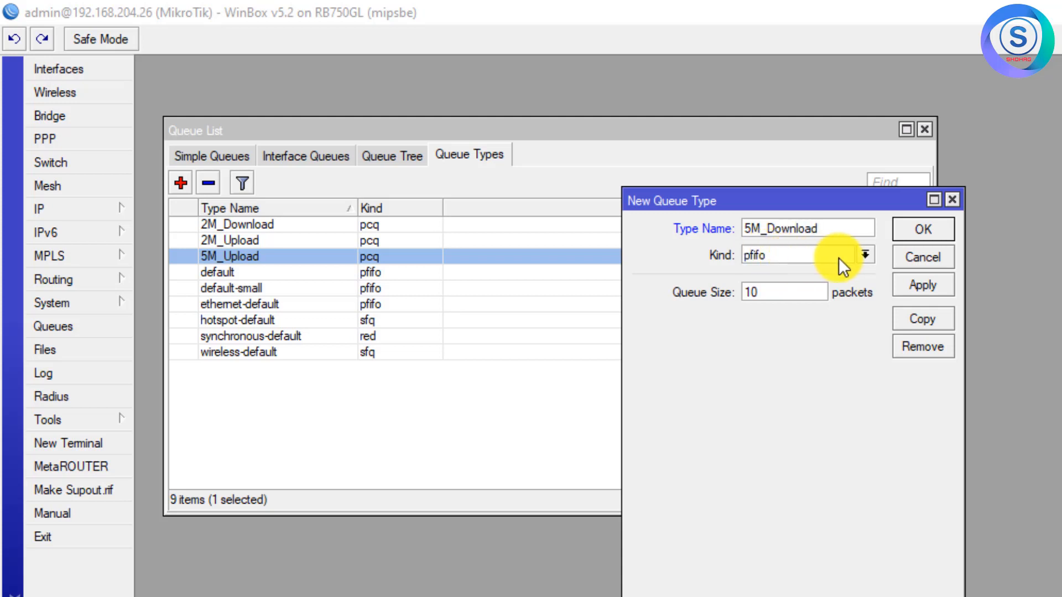
click(838, 258)
click(825, 285)
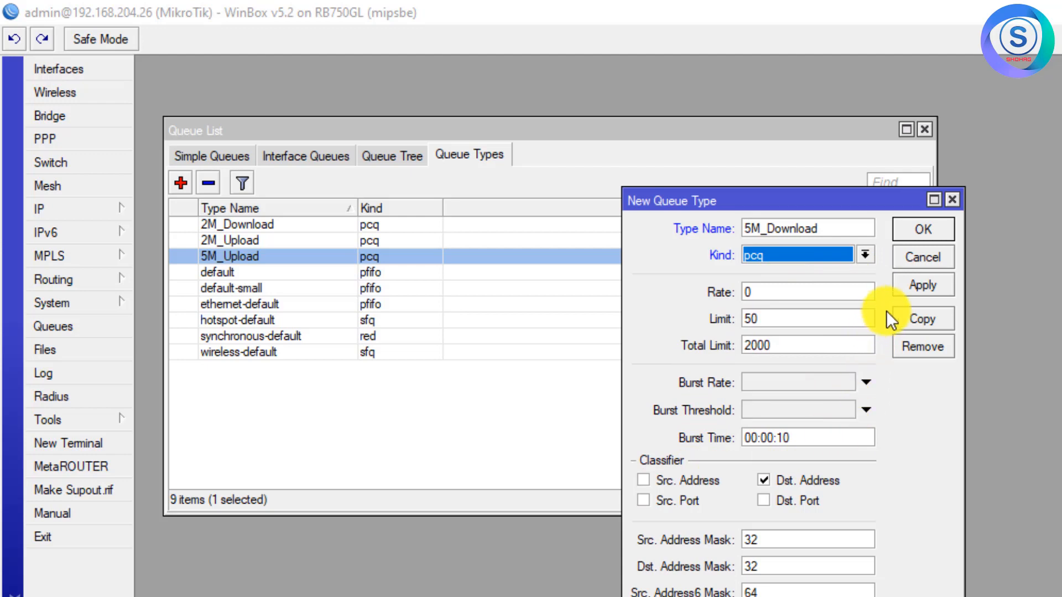
click(913, 284)
click(917, 231)
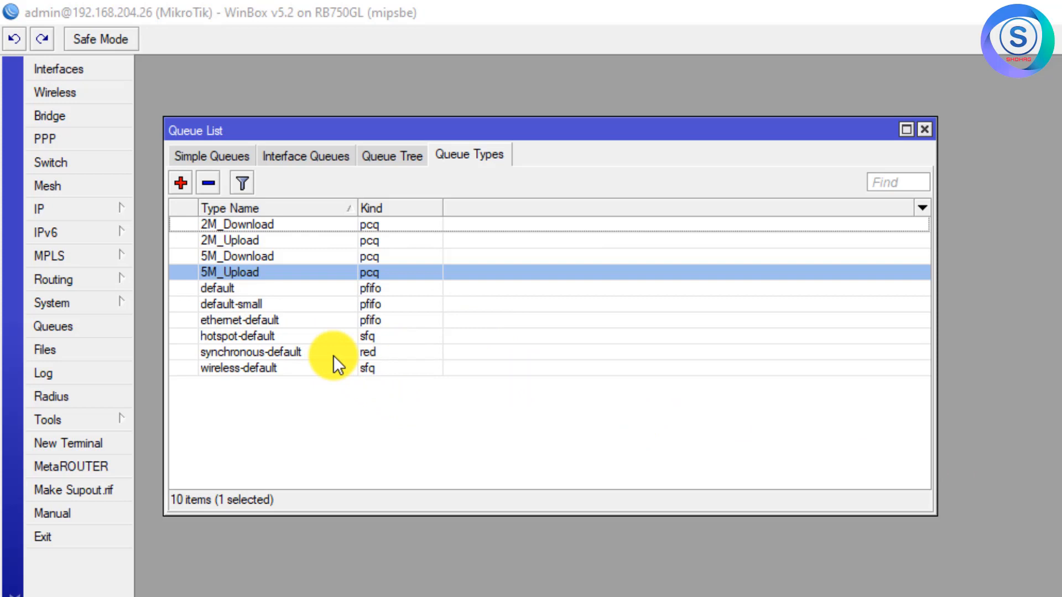
Step: Set the rate of both the 2M_Download and 2M_Upload queue types to 2M
double_click(274, 226)
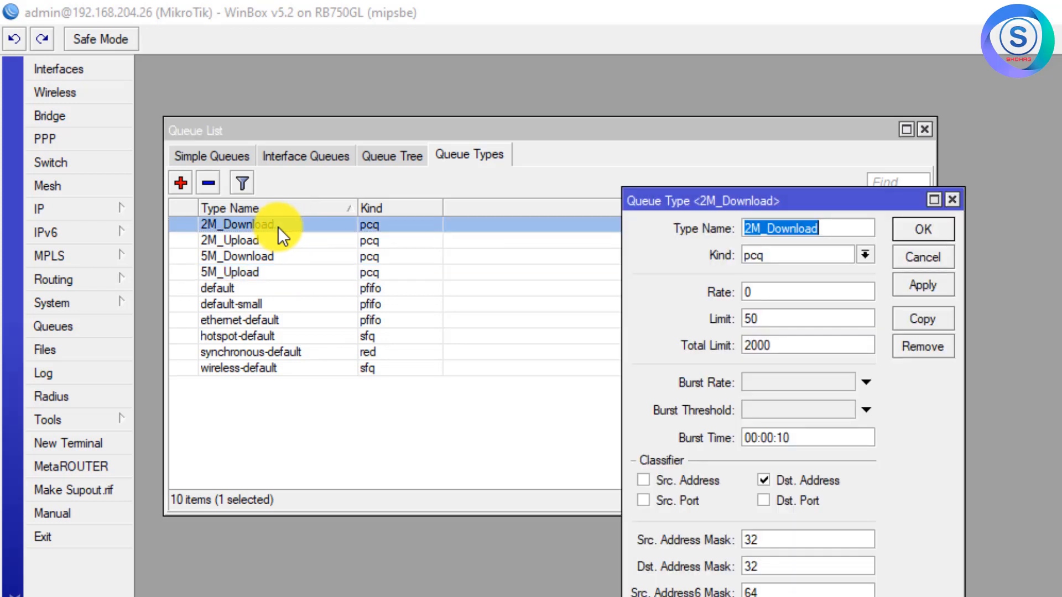
double_click(744, 292)
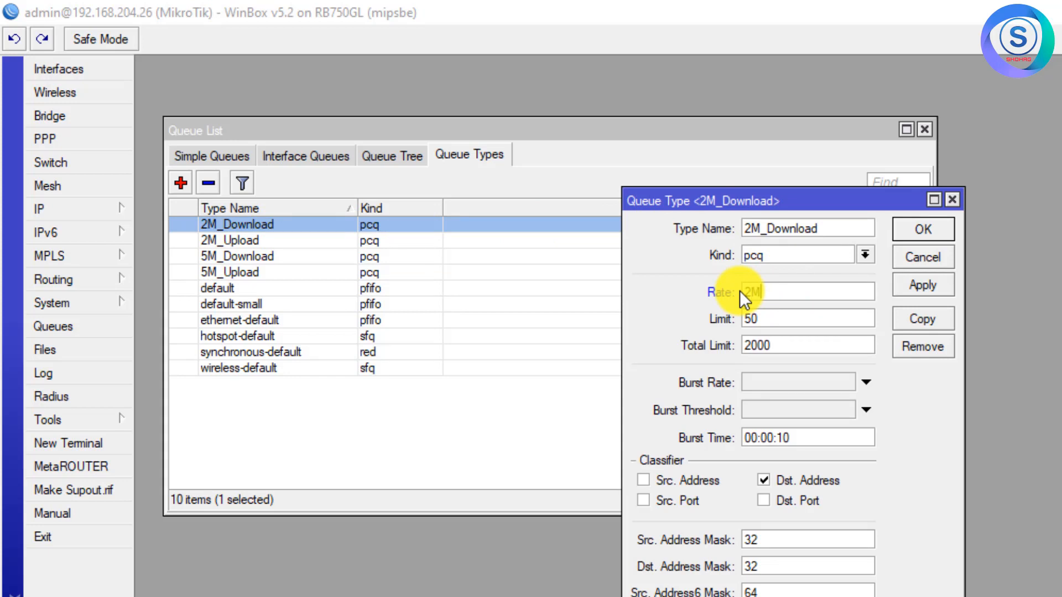
click(930, 229)
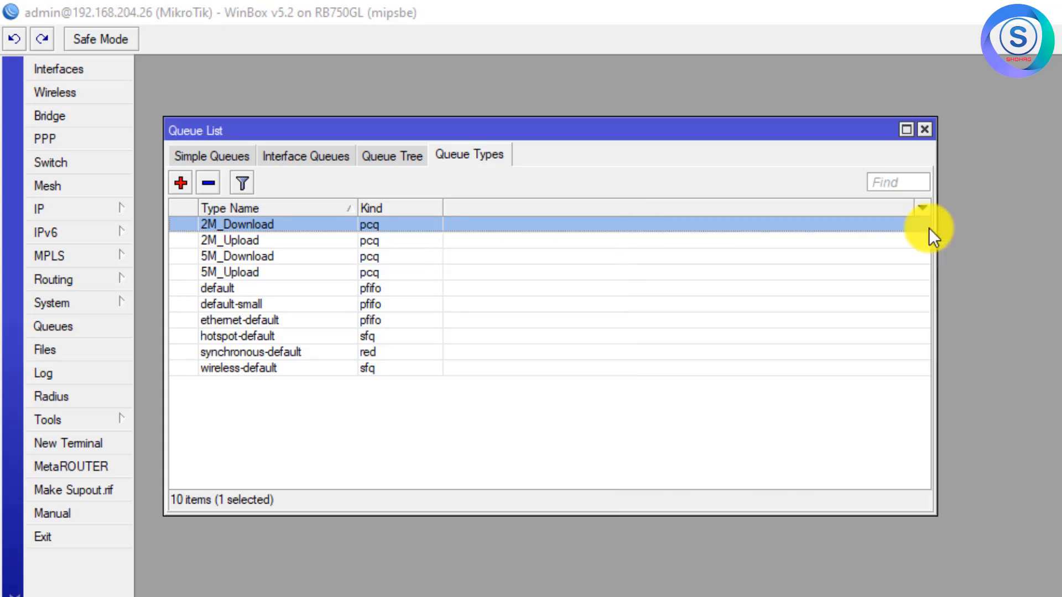
double_click(244, 239)
double_click(760, 293)
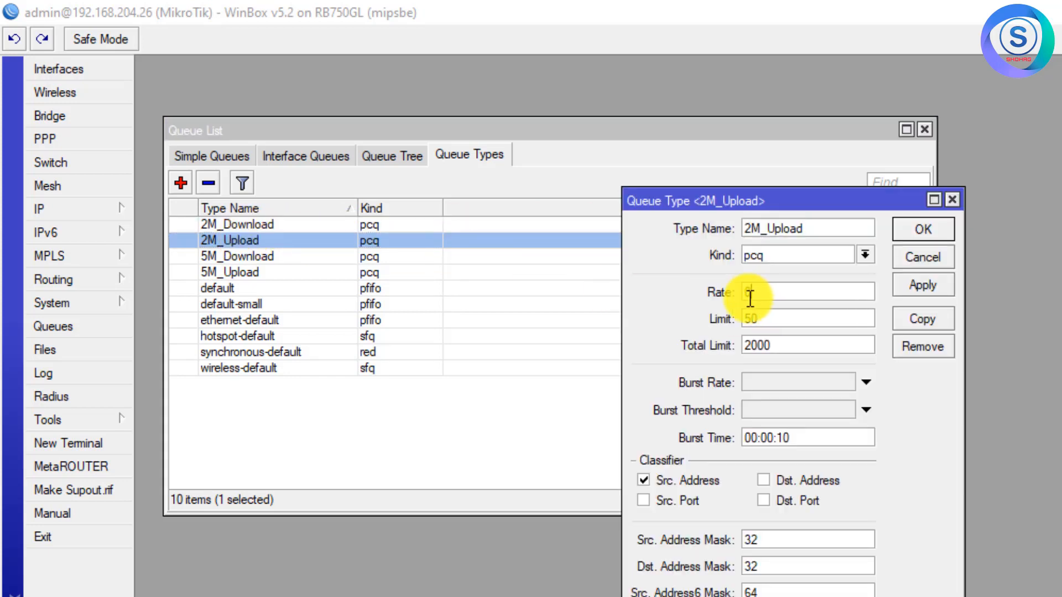
text(2M)
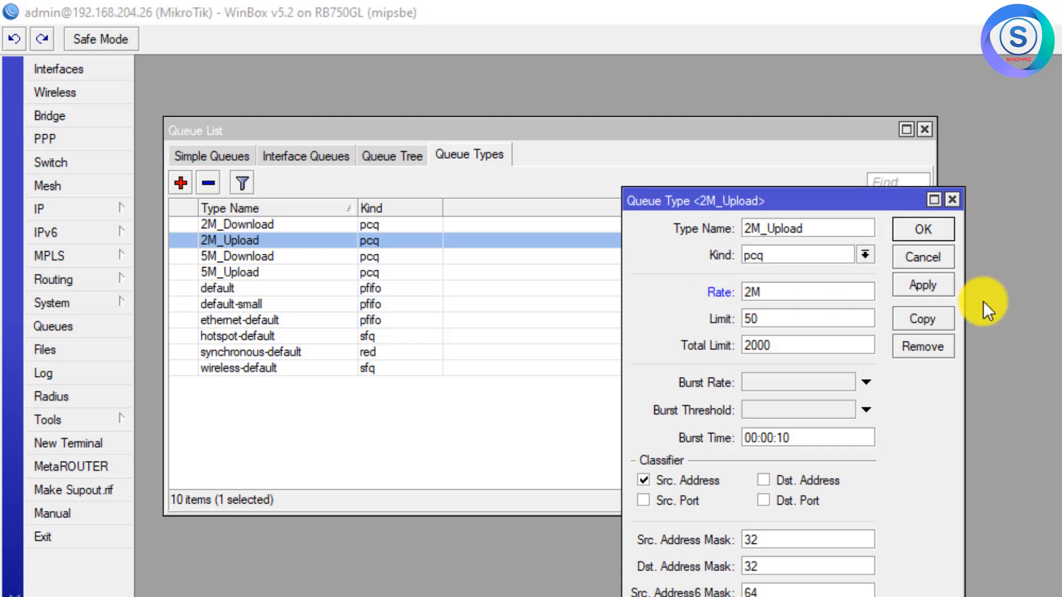
click(928, 231)
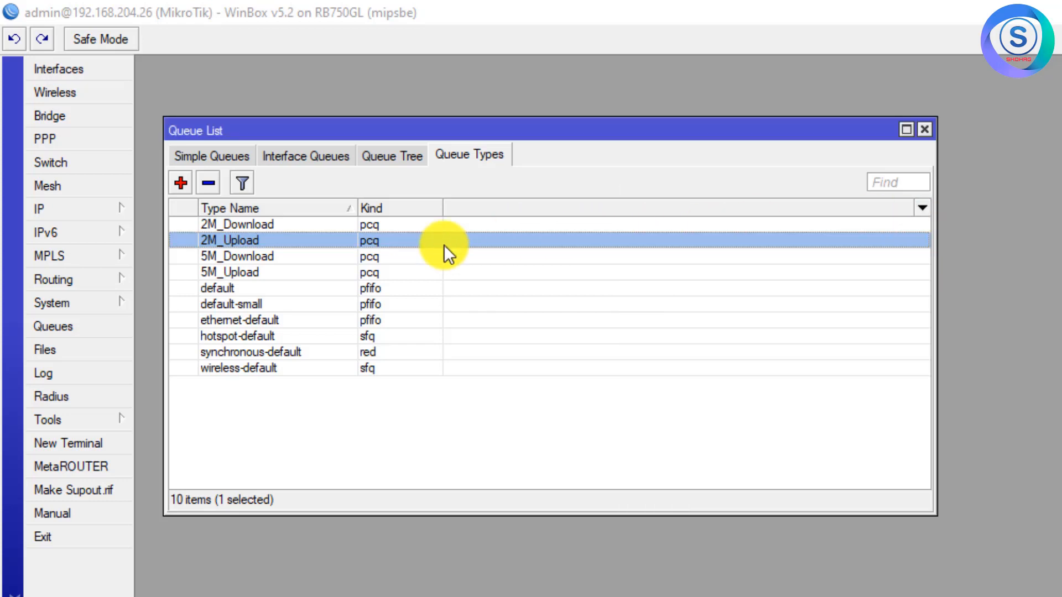
Step: Set the rate of both the 5M_Download and 5M_Upload queue types to 5M
double_click(282, 255)
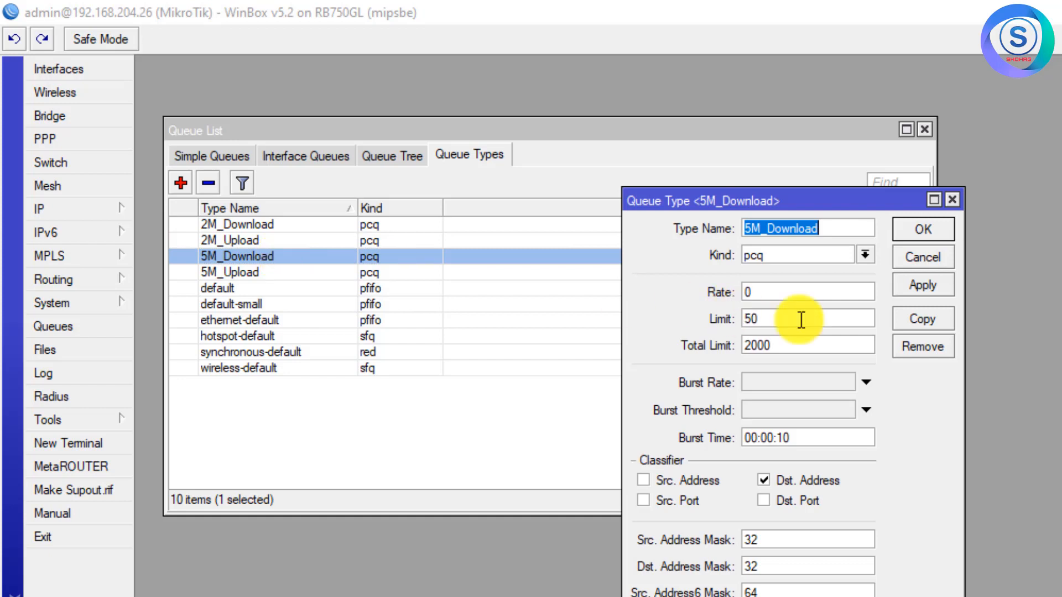
double_click(774, 292)
text(5M)
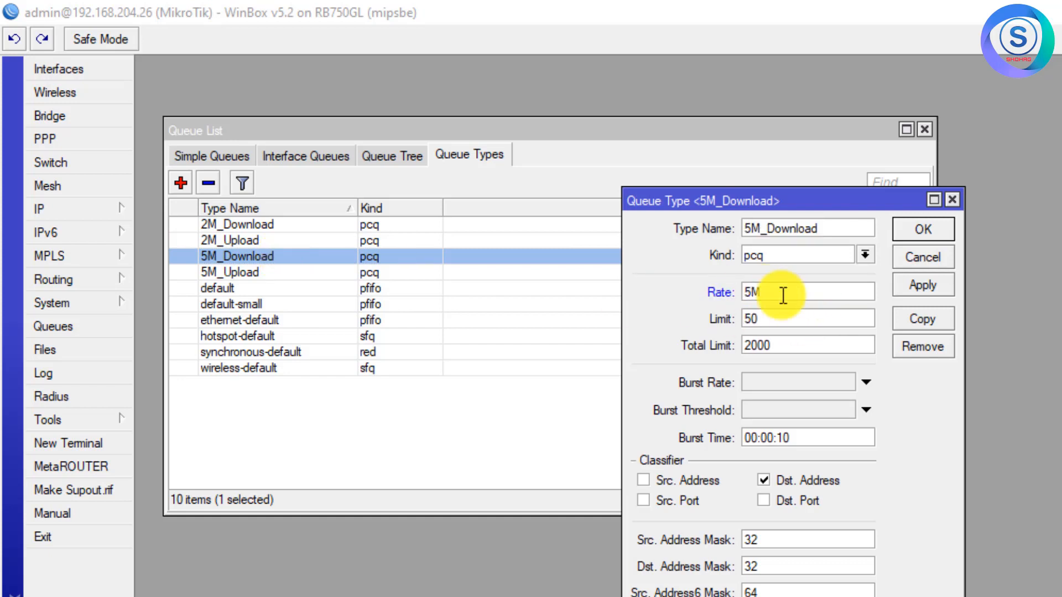
click(929, 231)
double_click(226, 273)
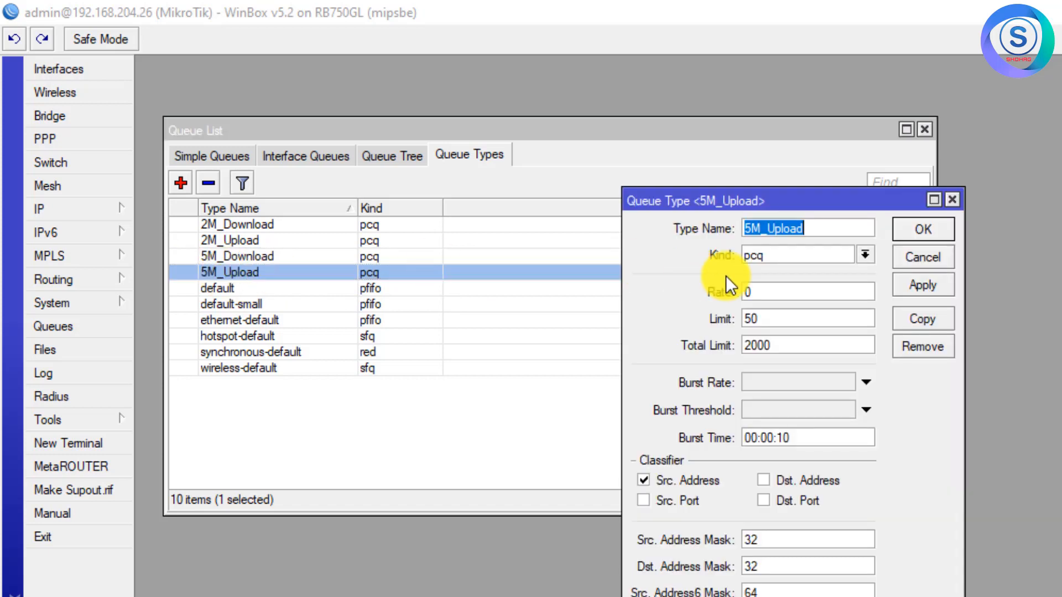
double_click(768, 296)
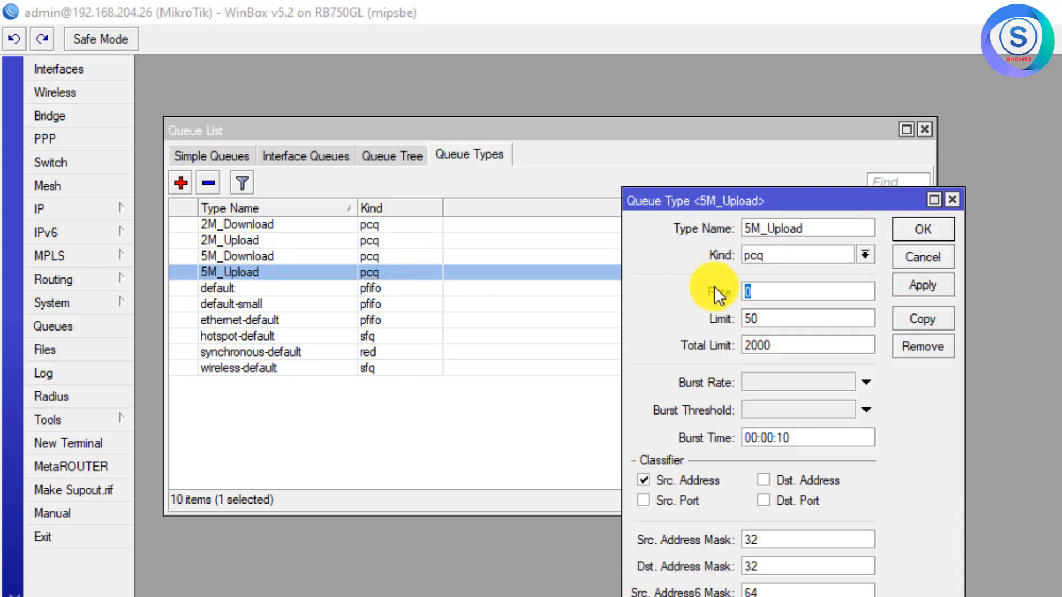
text(5M)
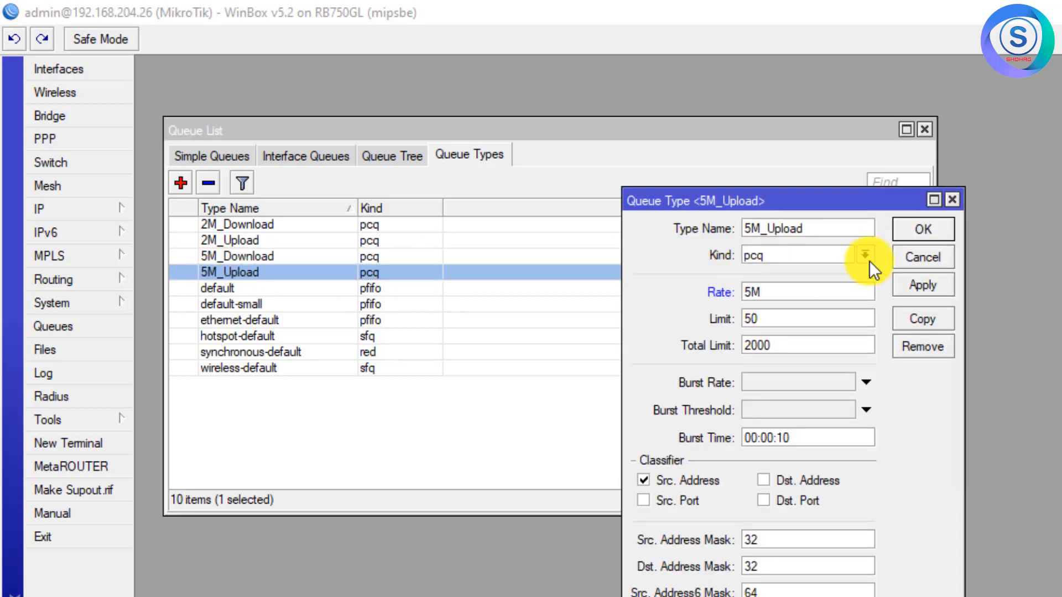
click(937, 228)
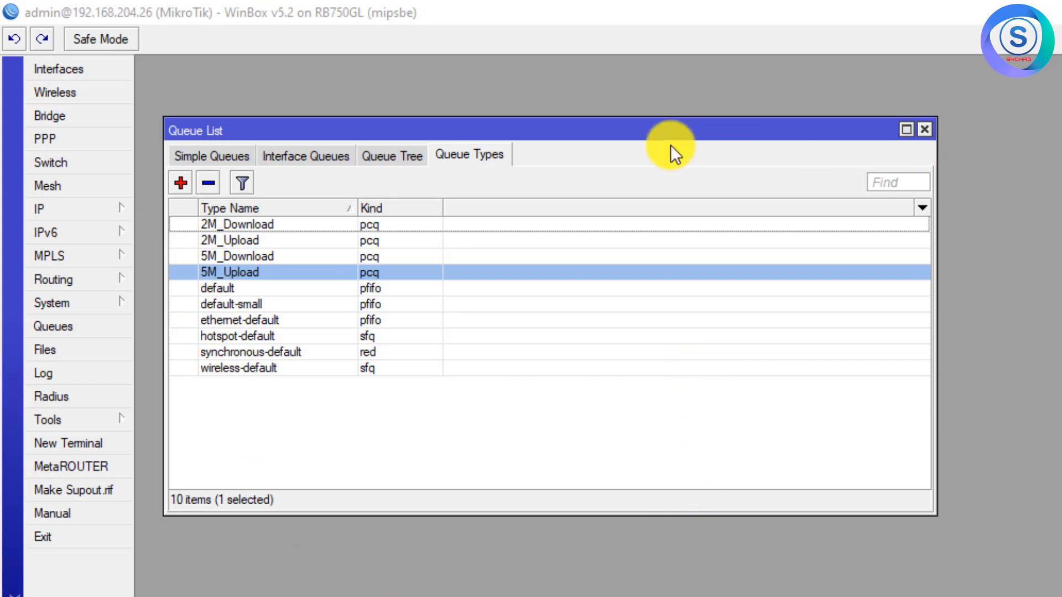
Step: Start a new simple queue named 2M_User with the target address 10.0.0.0/24
click(218, 160)
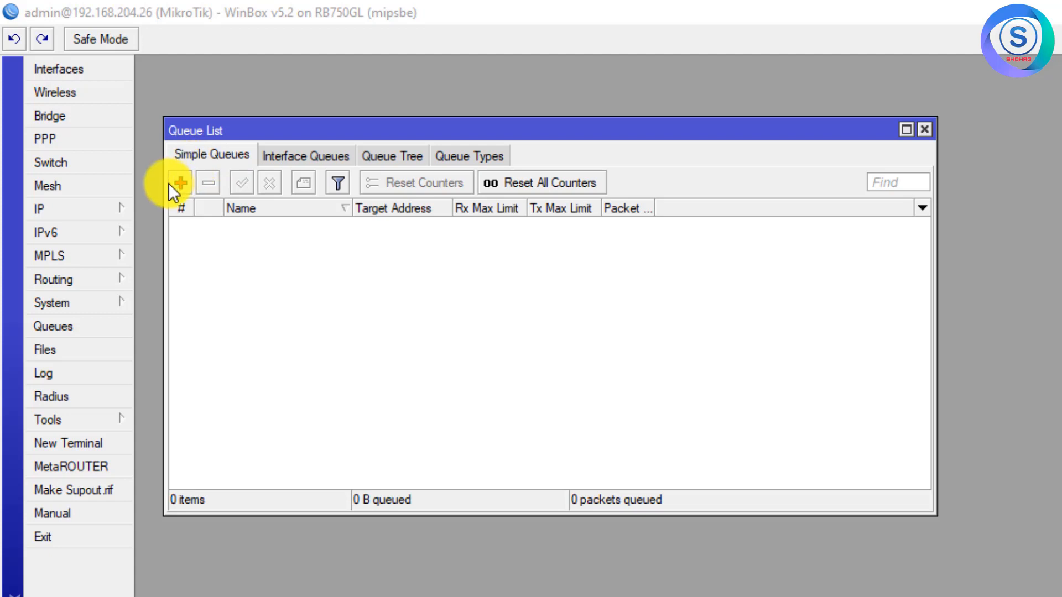
click(182, 183)
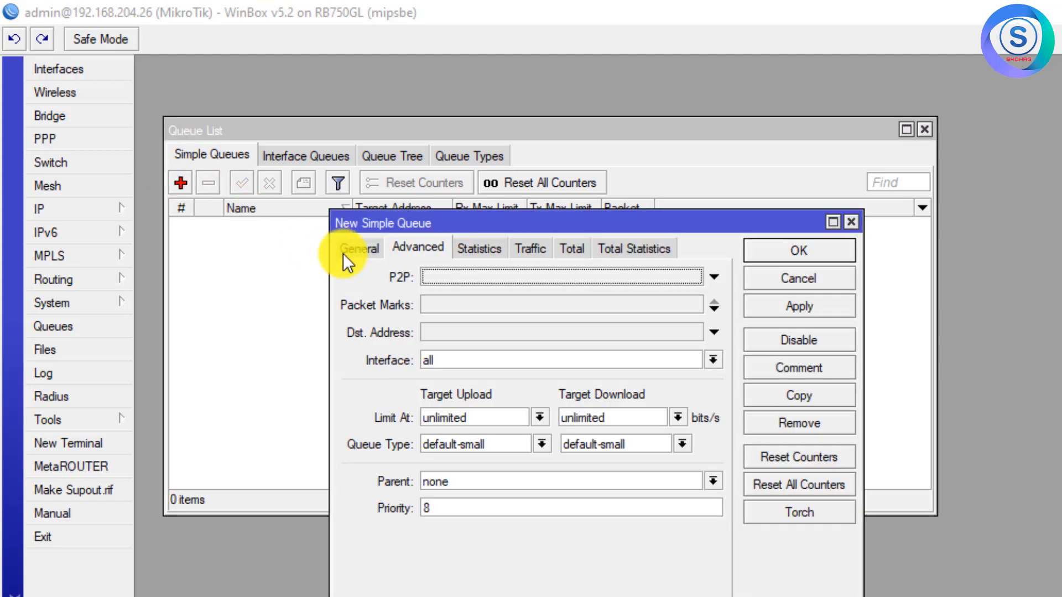
click(361, 252)
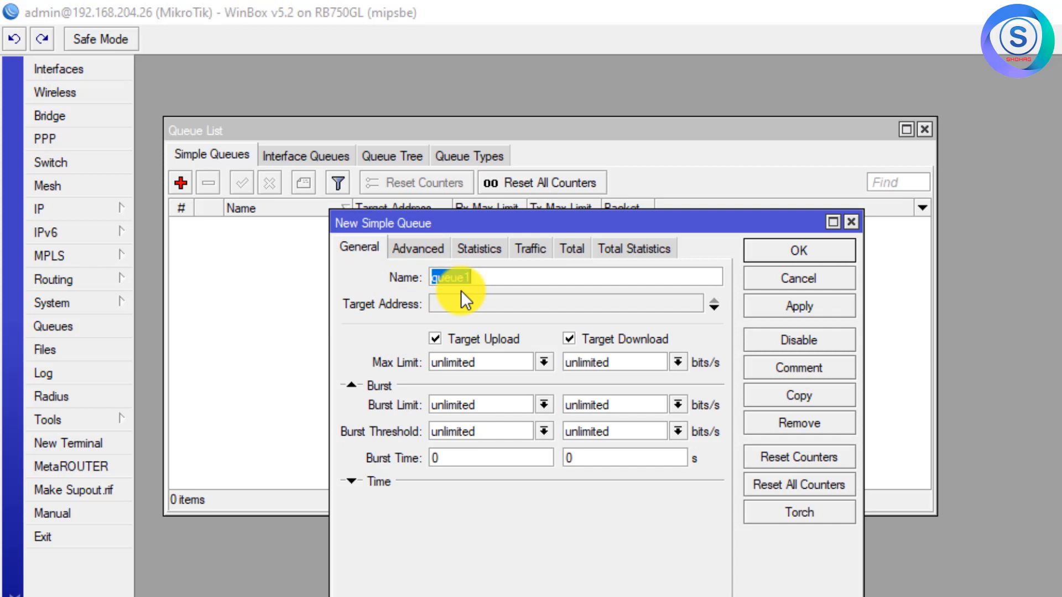
text(@)
click(526, 300)
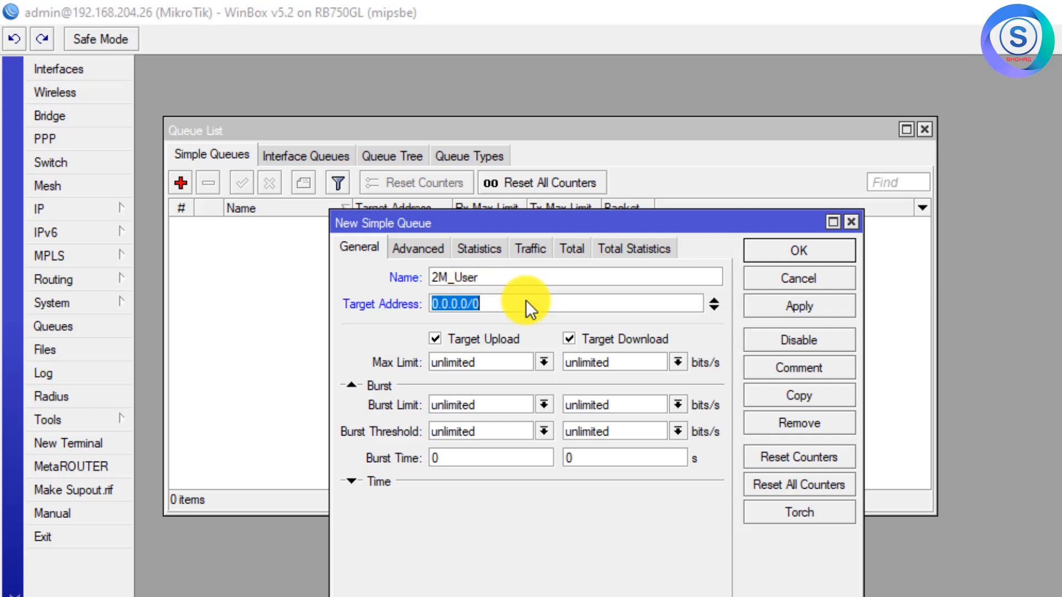
click(712, 299)
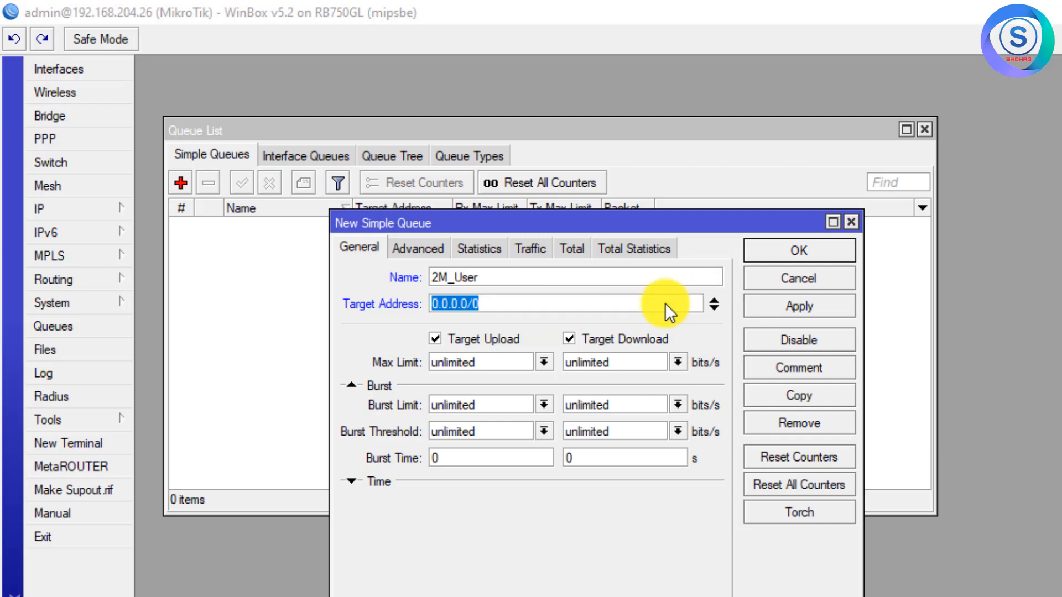
text(10)
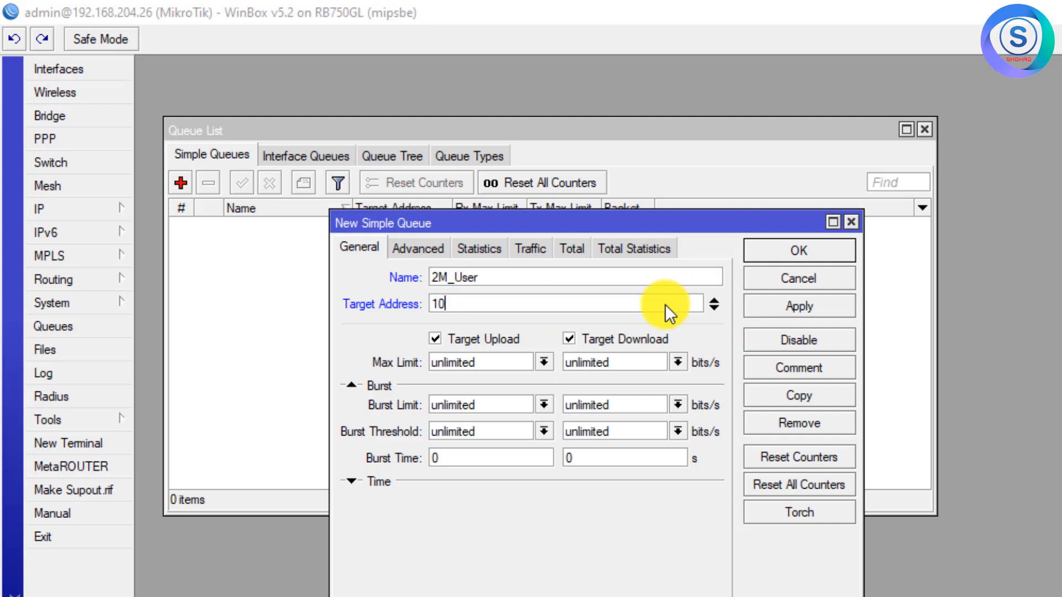
text(.0.0.0/24)
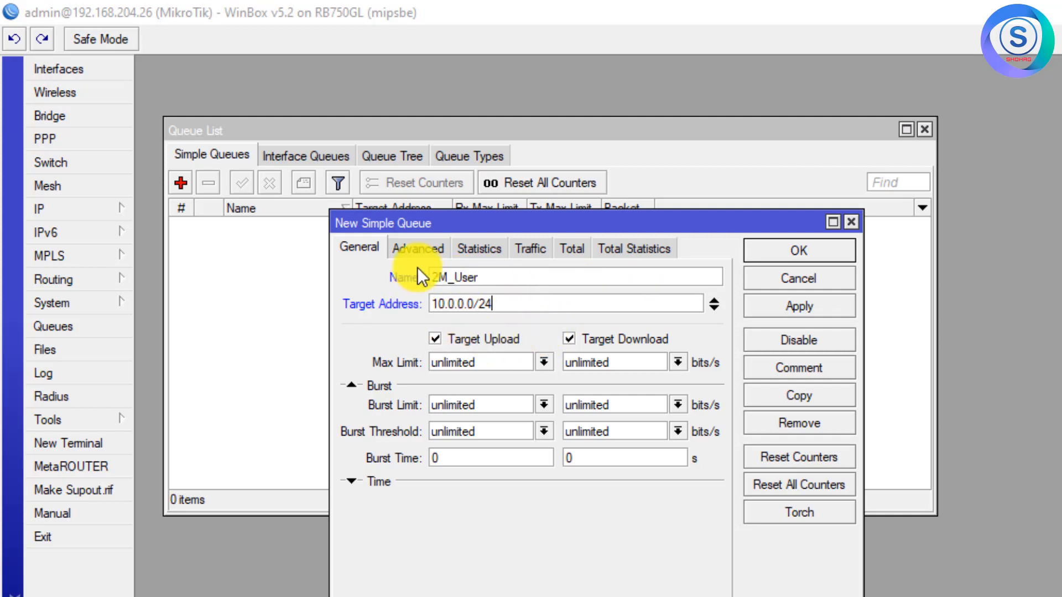
Step: Assign the 2M_User queue the upload queue type 2M_Upload and the download queue type 2M_Download, and save the queue
click(417, 247)
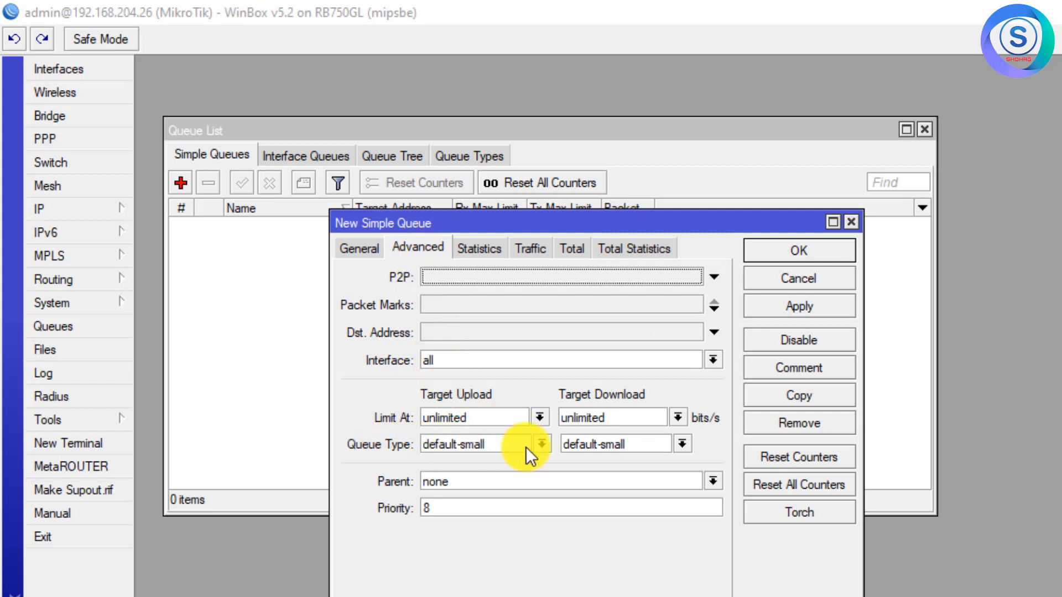
click(542, 443)
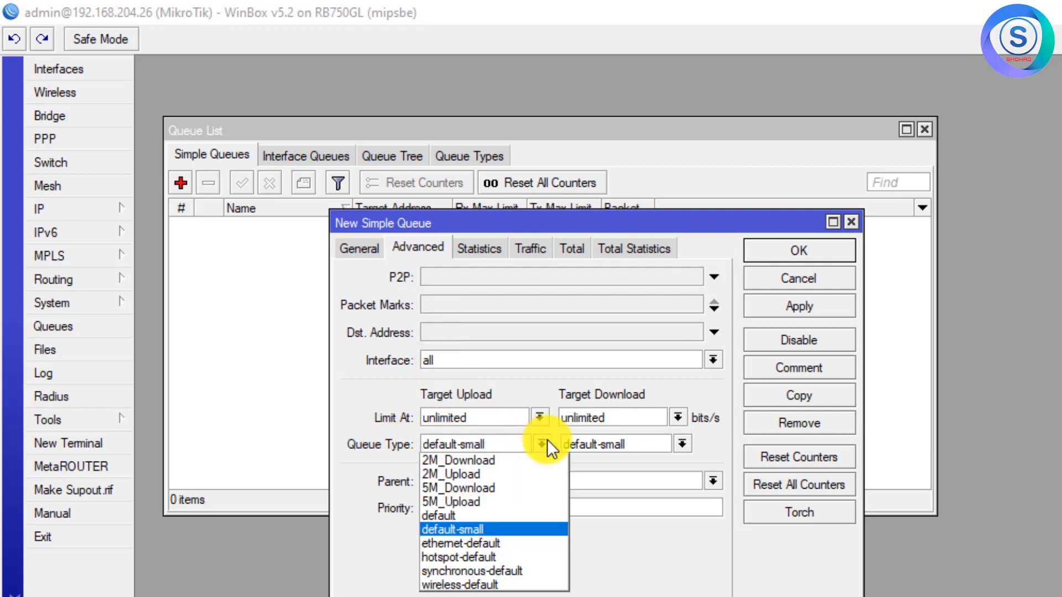
click(520, 459)
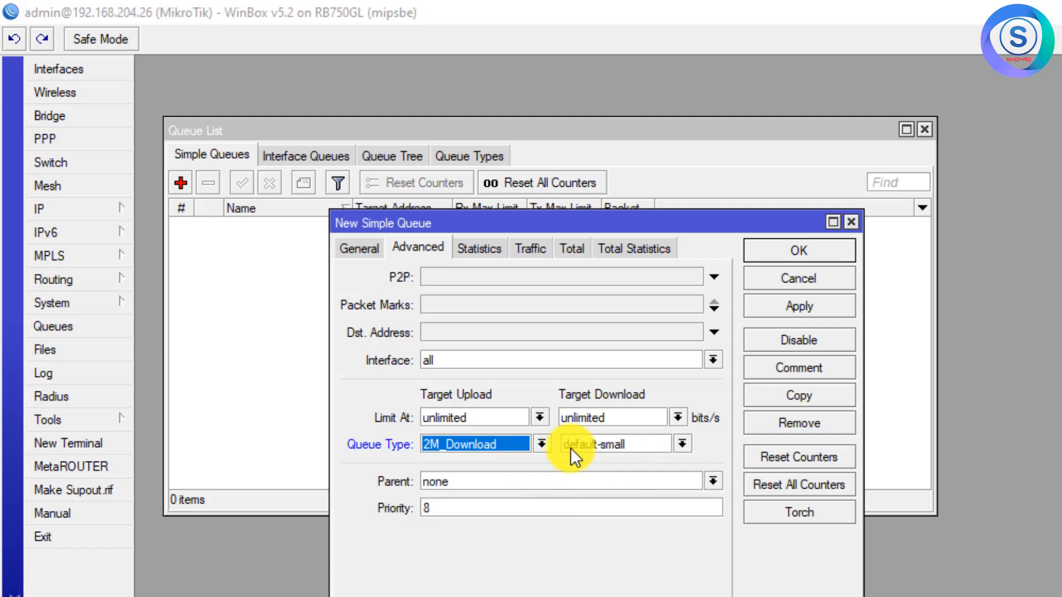
click(533, 444)
click(514, 474)
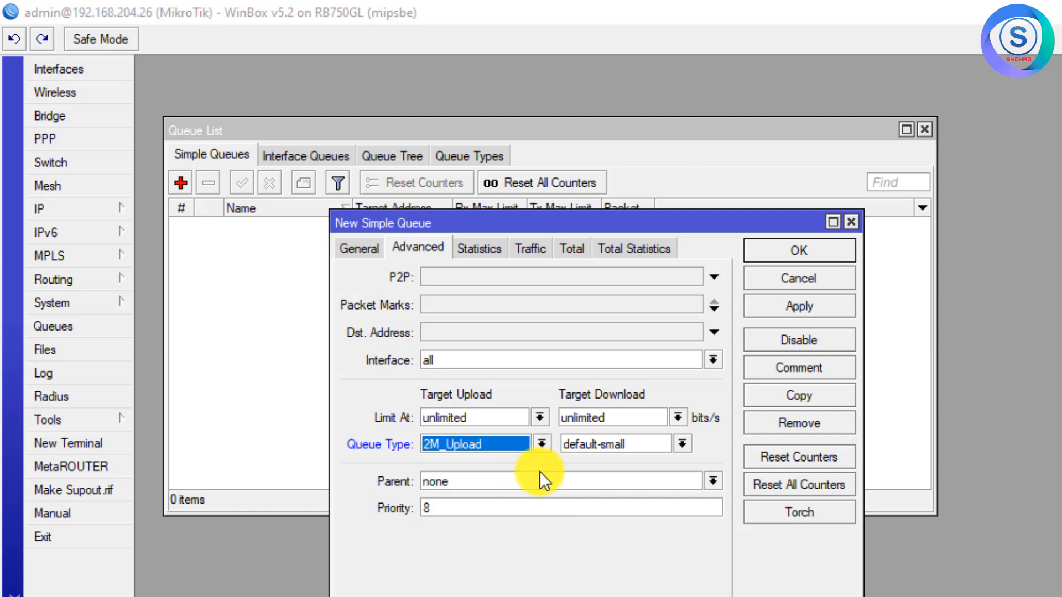
click(681, 444)
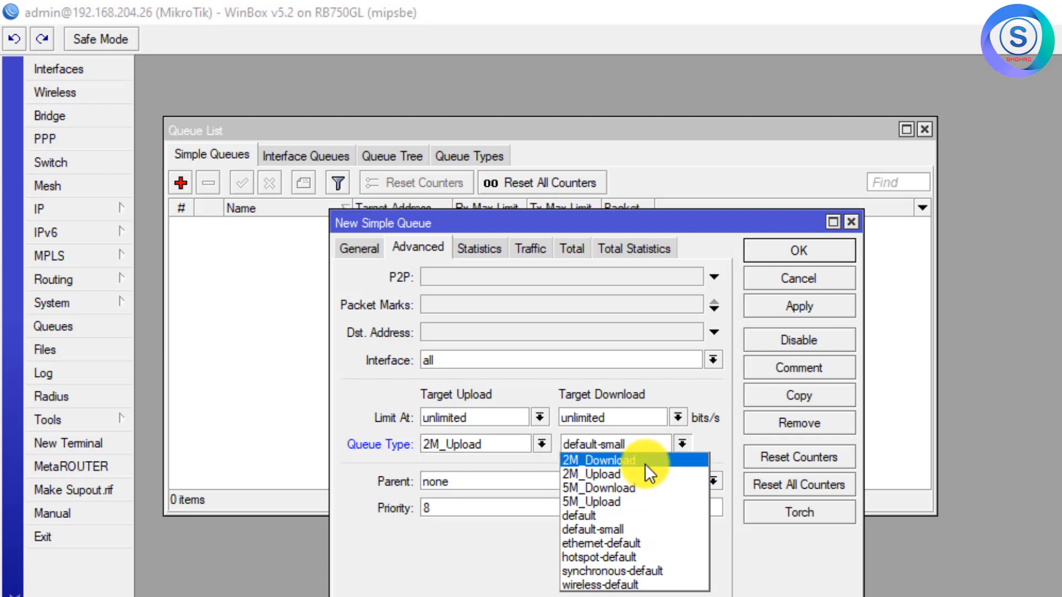
click(645, 463)
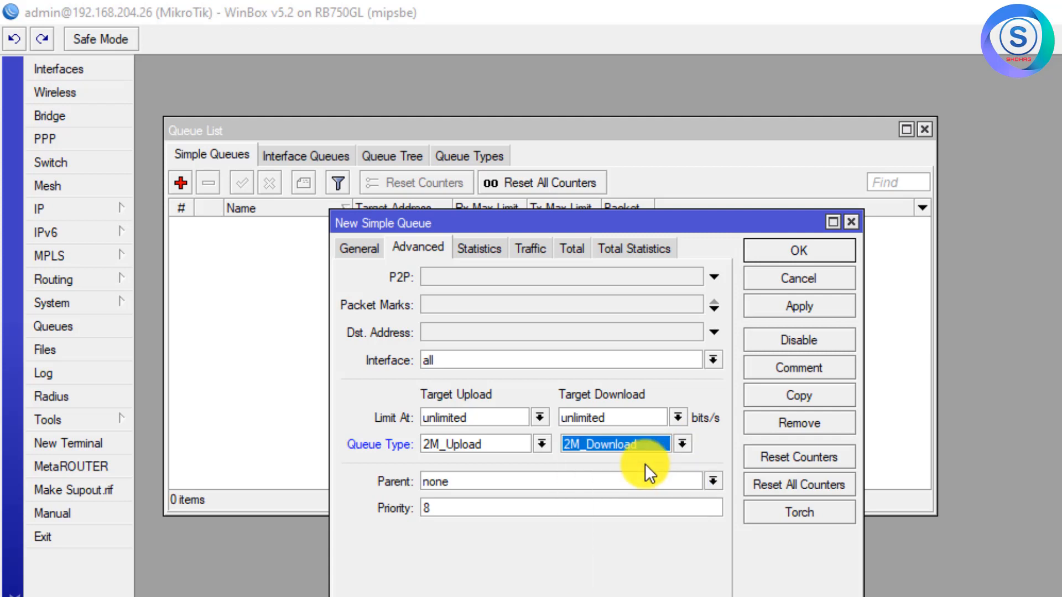
click(792, 302)
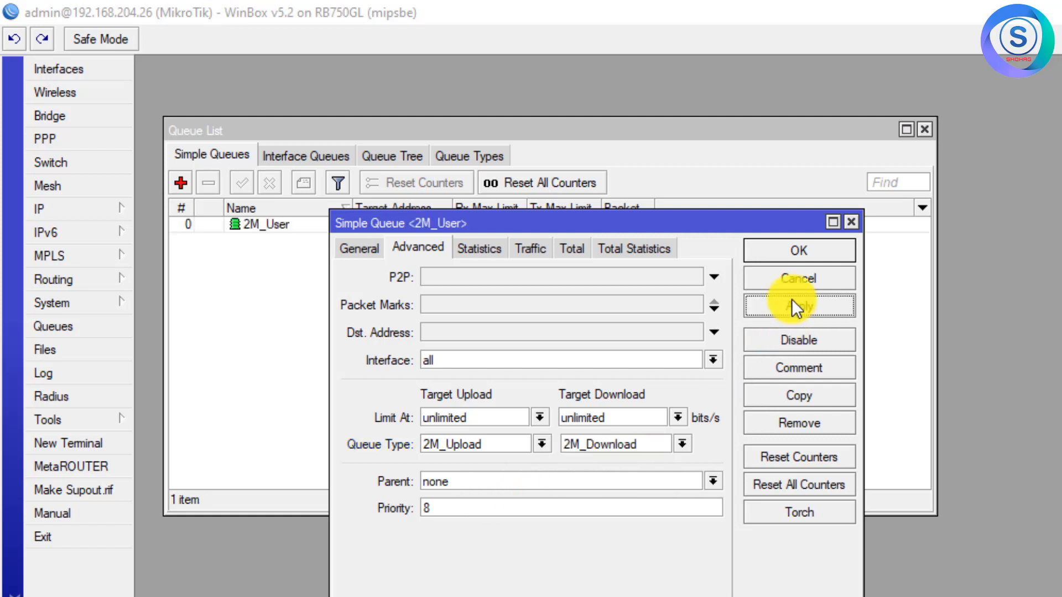
click(791, 253)
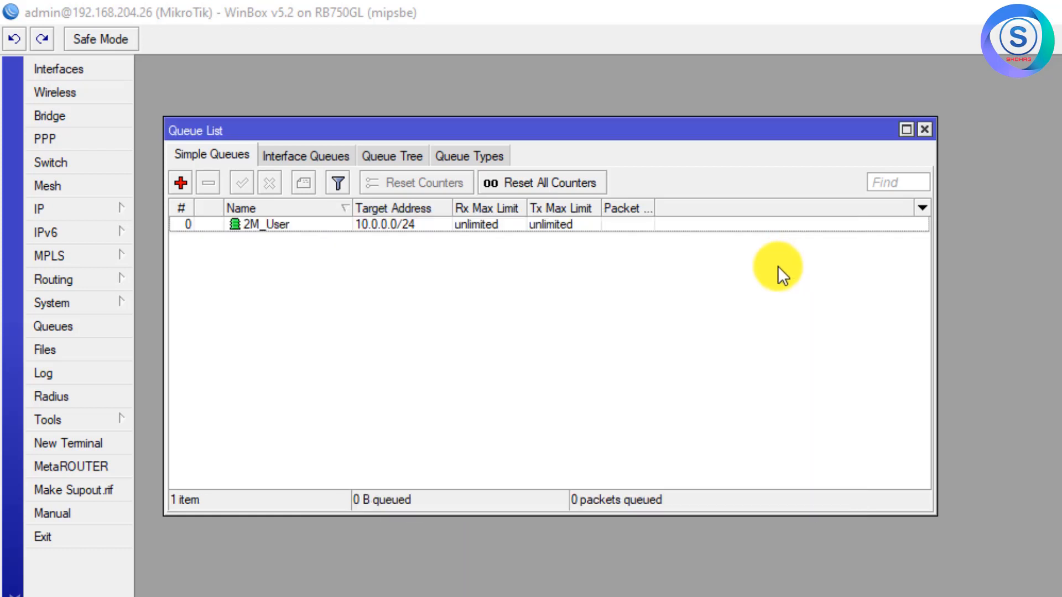
Step: Start a new simple queue named 5M_User with the target address 10.0.1.0/24
click(181, 183)
click(364, 248)
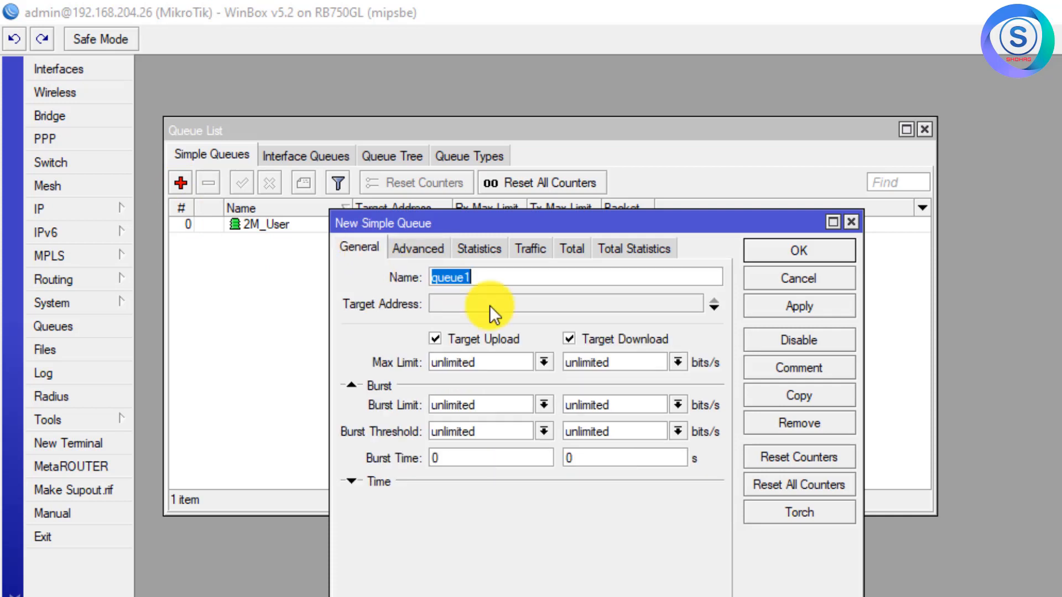
text(5M_)
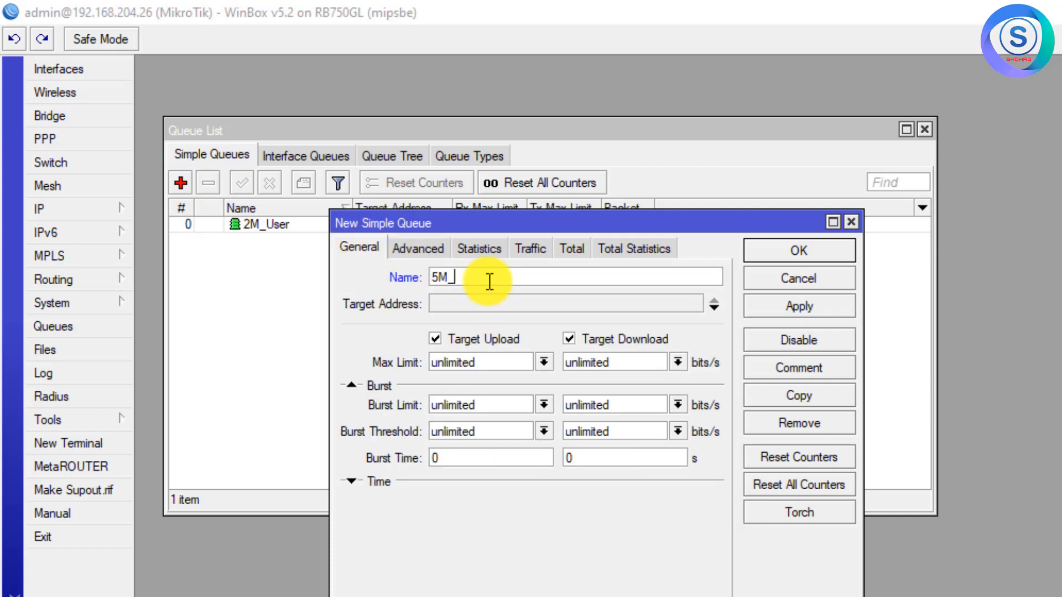
text(Users)
key(BackSpace)
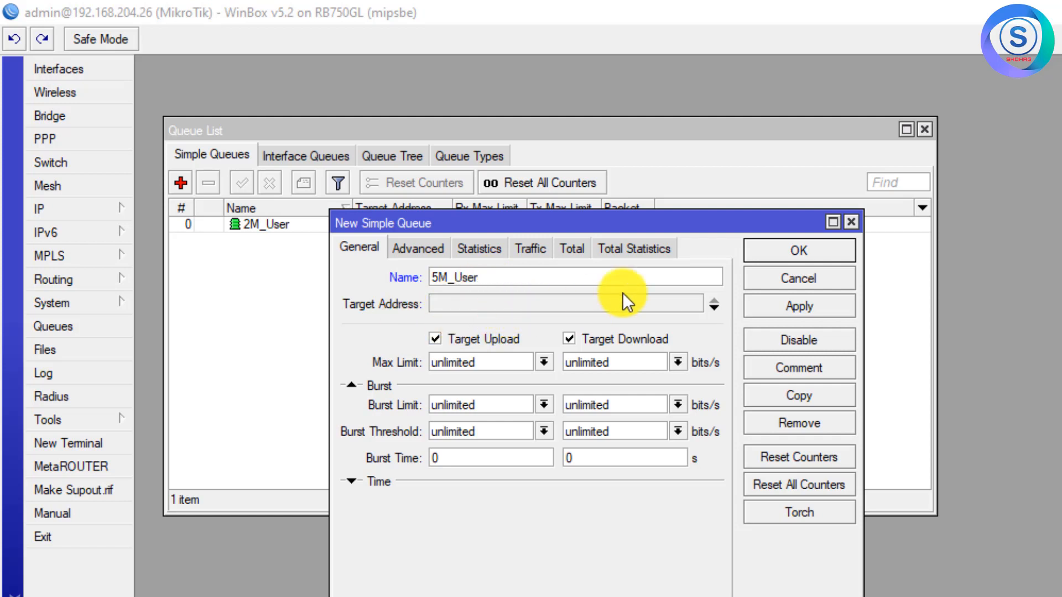
click(647, 302)
text(10)
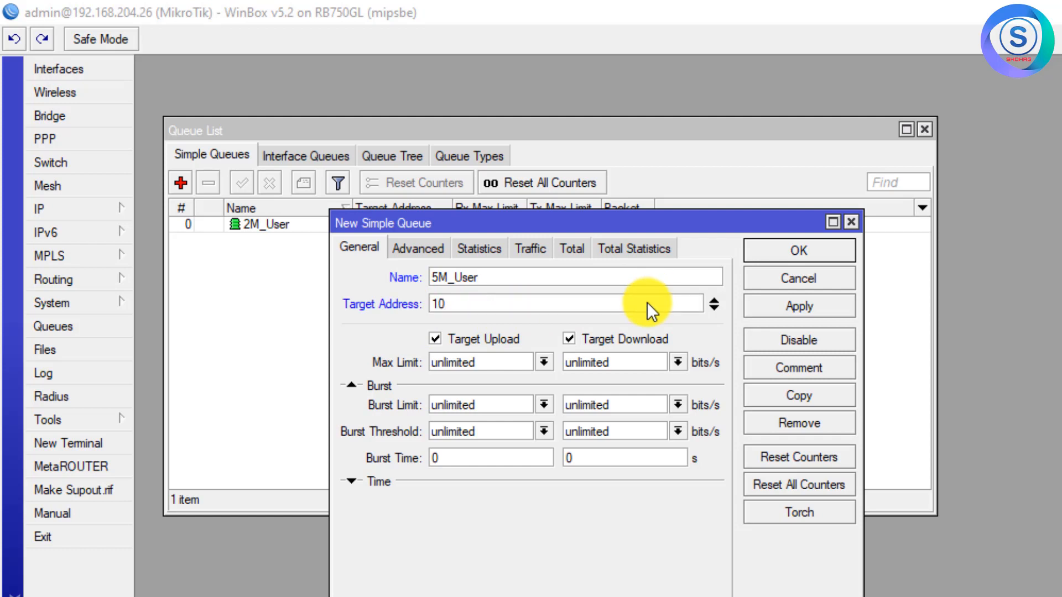
text(.0.1.0/24)
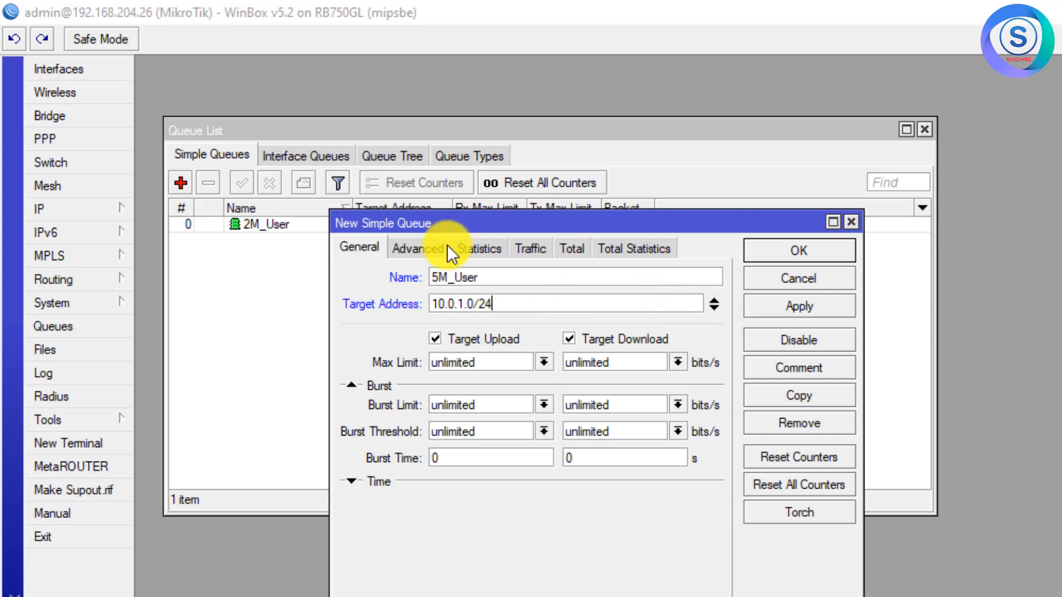
Step: Assign the 5M_User queue the upload queue type 5M_Upload and the download queue type 5M_Download, and save the queue
click(432, 247)
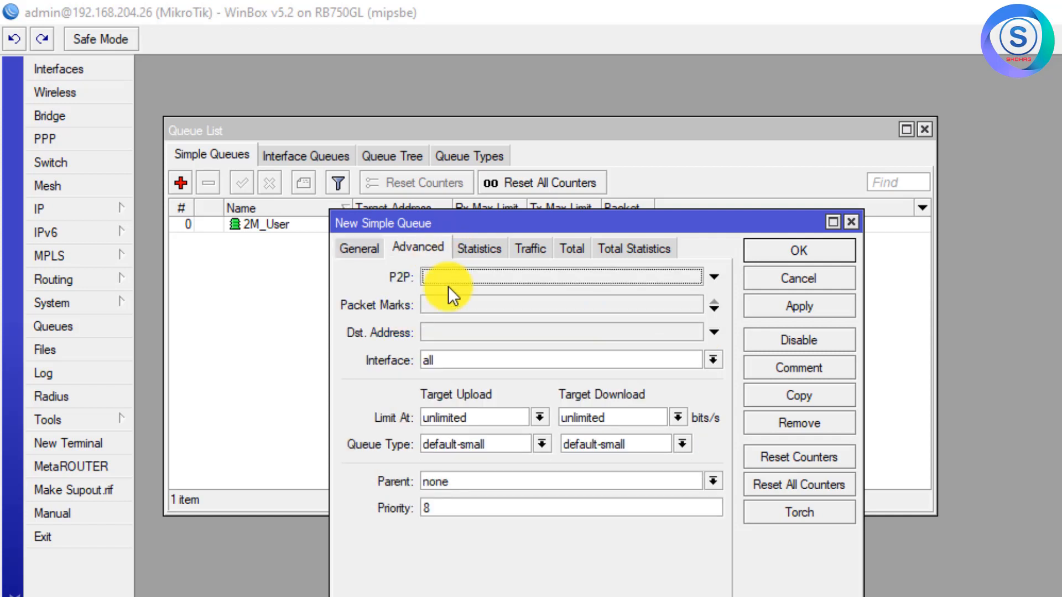
click(542, 444)
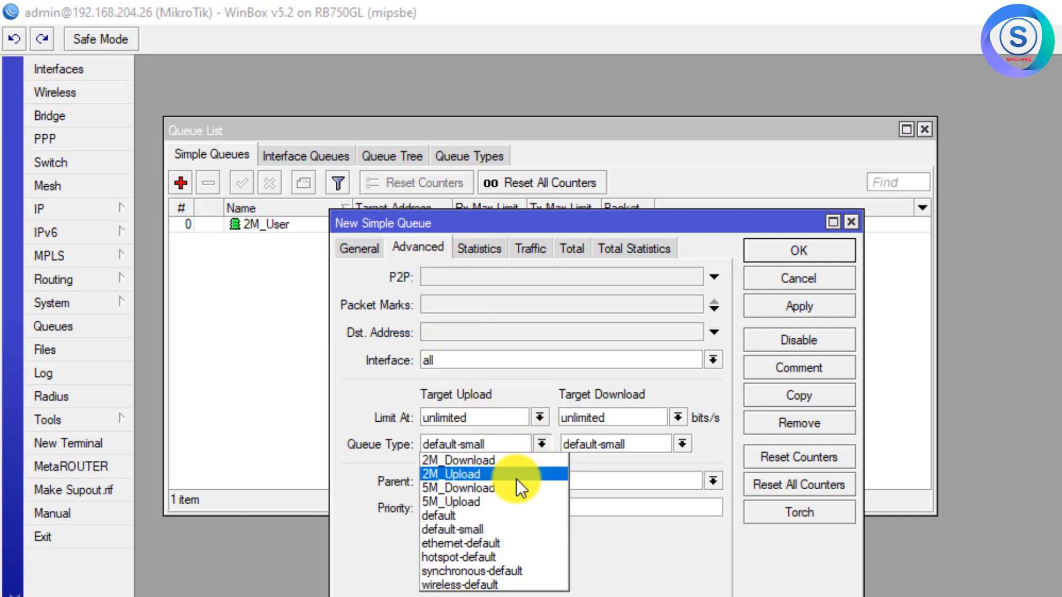
click(511, 500)
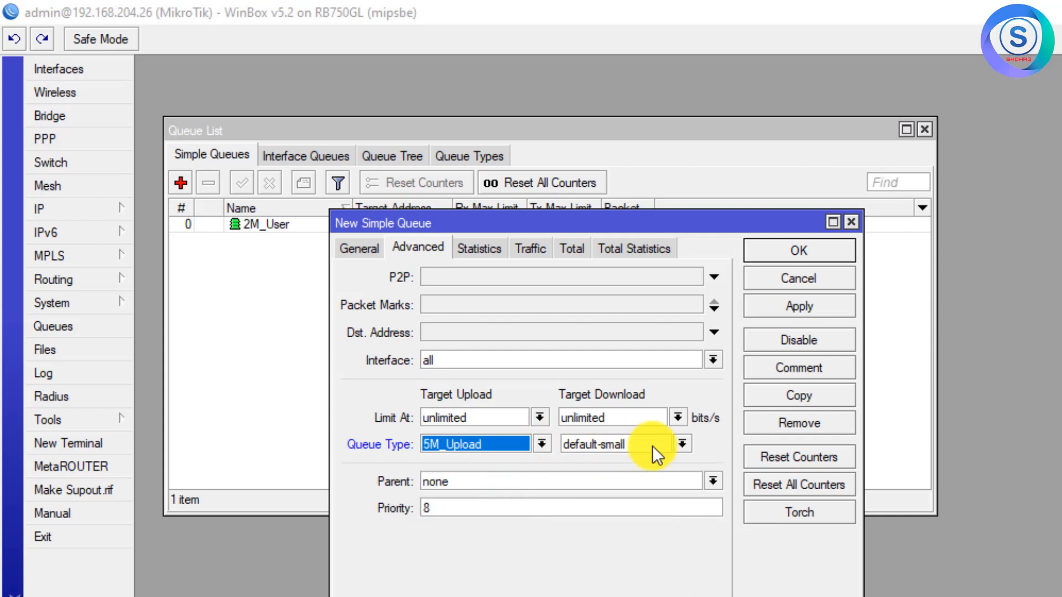
click(680, 445)
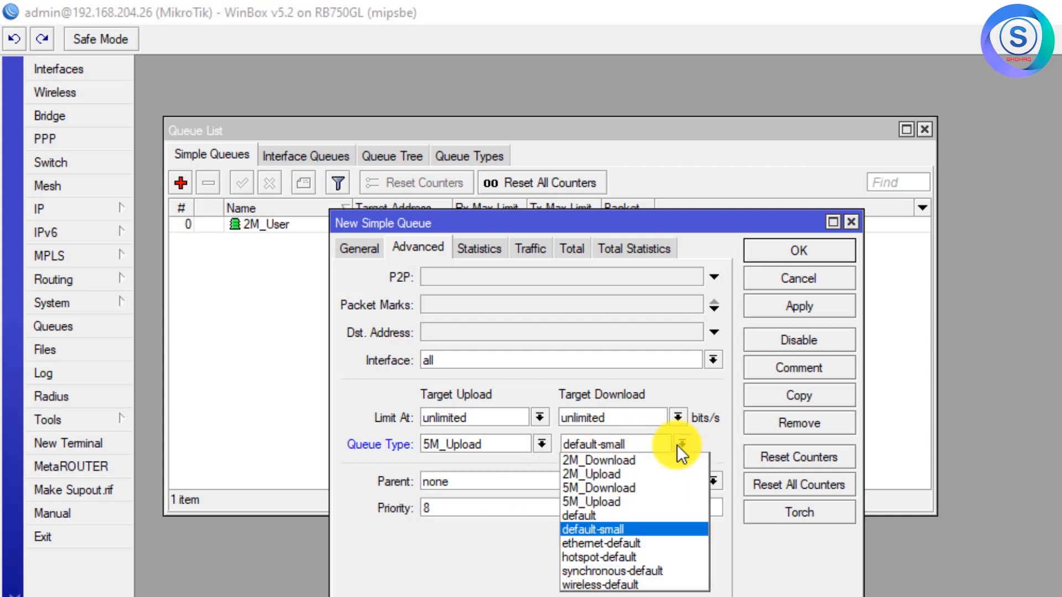
click(635, 486)
click(798, 309)
click(791, 250)
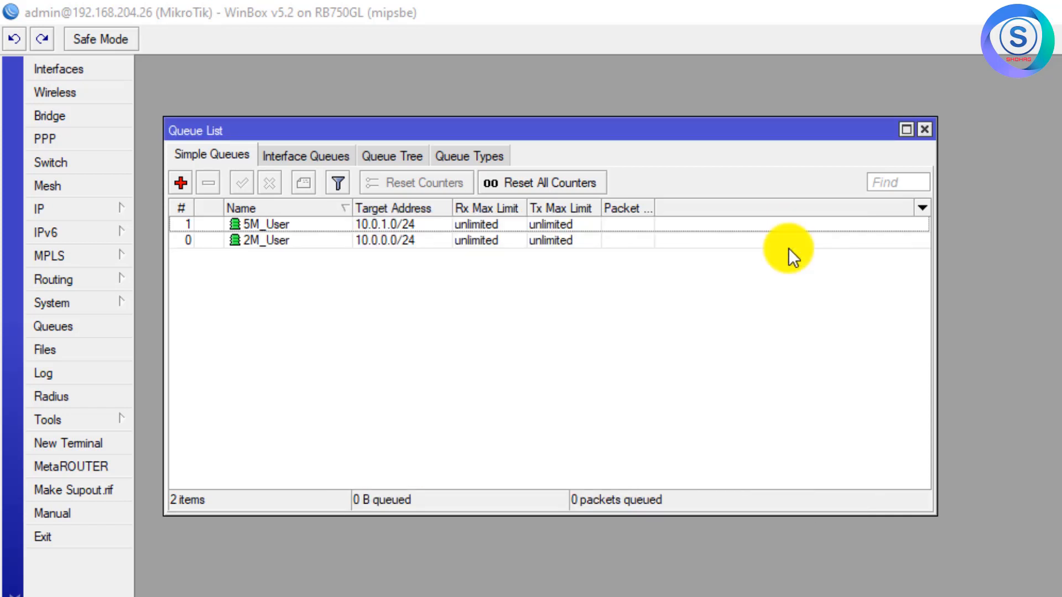